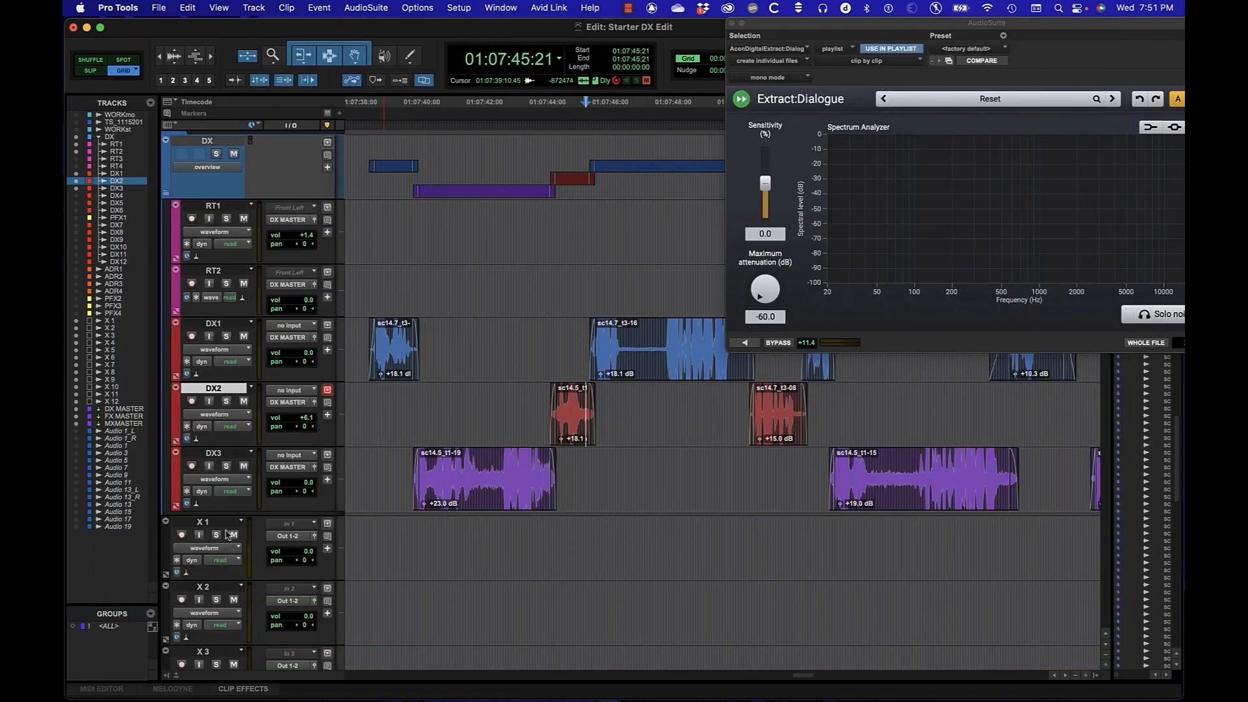
# Step: Copy the first sc14.7 clip from DX1 to track X 1 at the same timeline position, and reselect the original clip
pyautogui.click(221, 523)
pyautogui.click(214, 587)
pyautogui.click(202, 522)
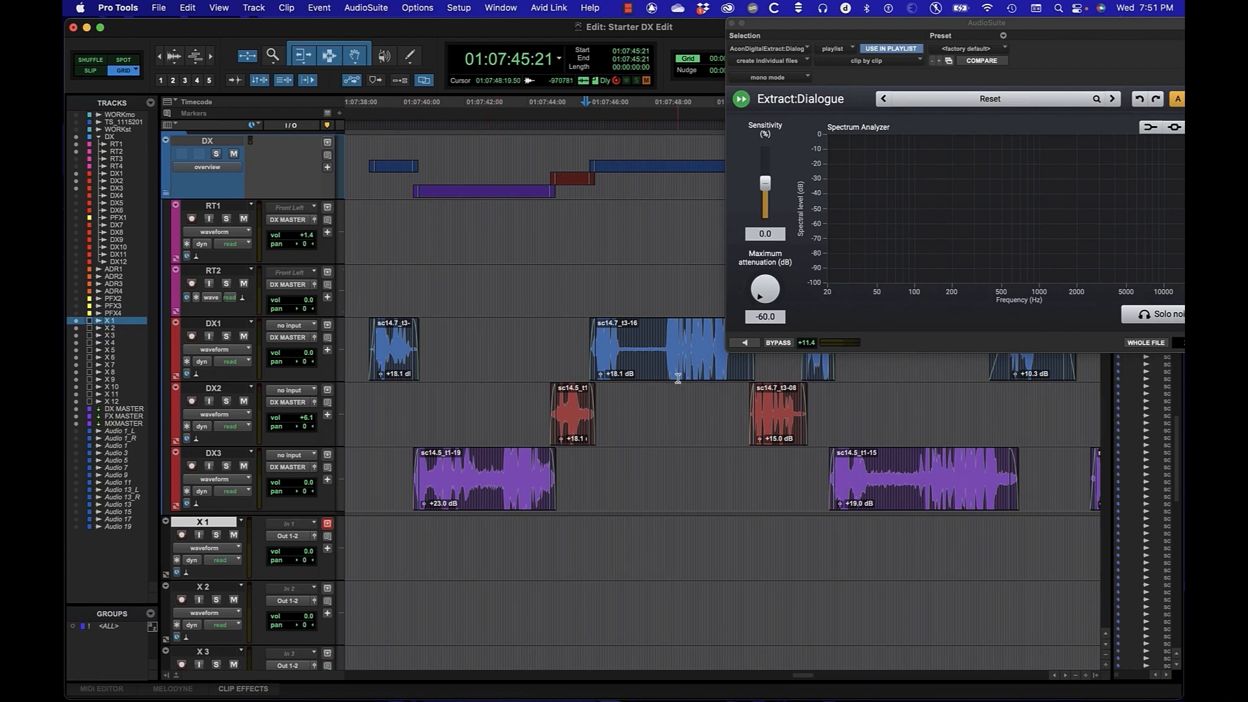
pyautogui.click(392, 371)
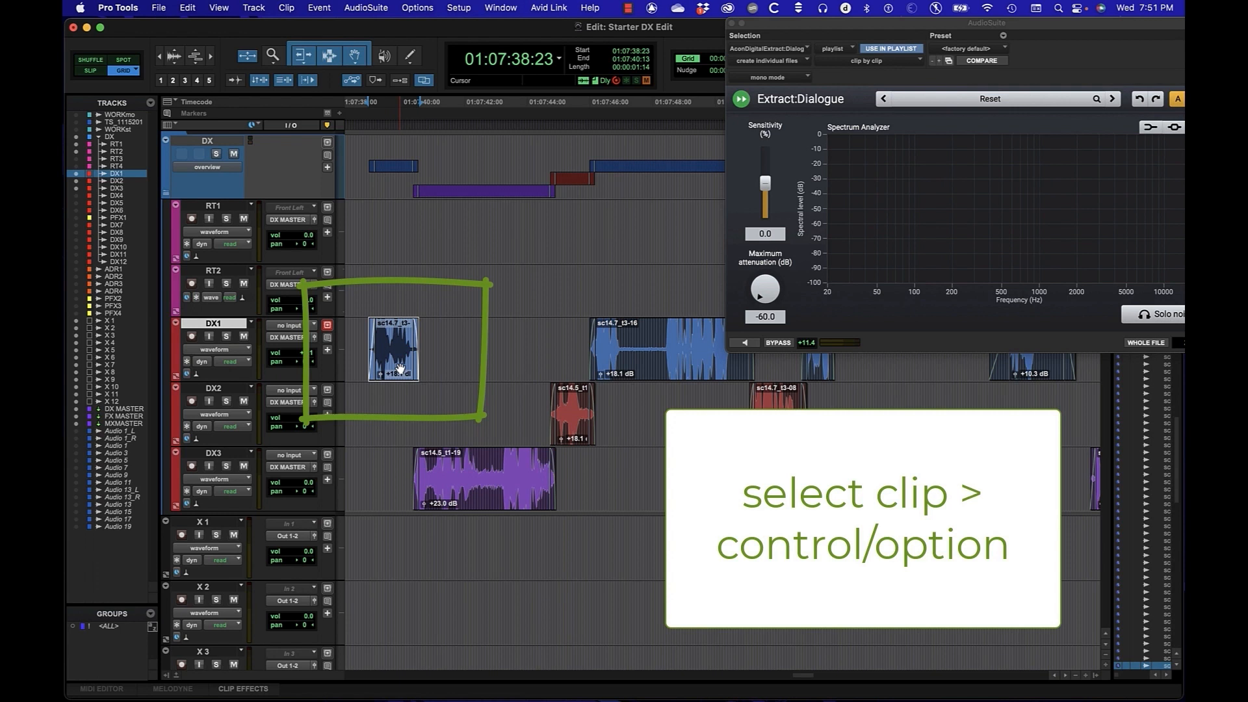
pyautogui.moveTo(400, 368); pyautogui.dragTo(398, 557)
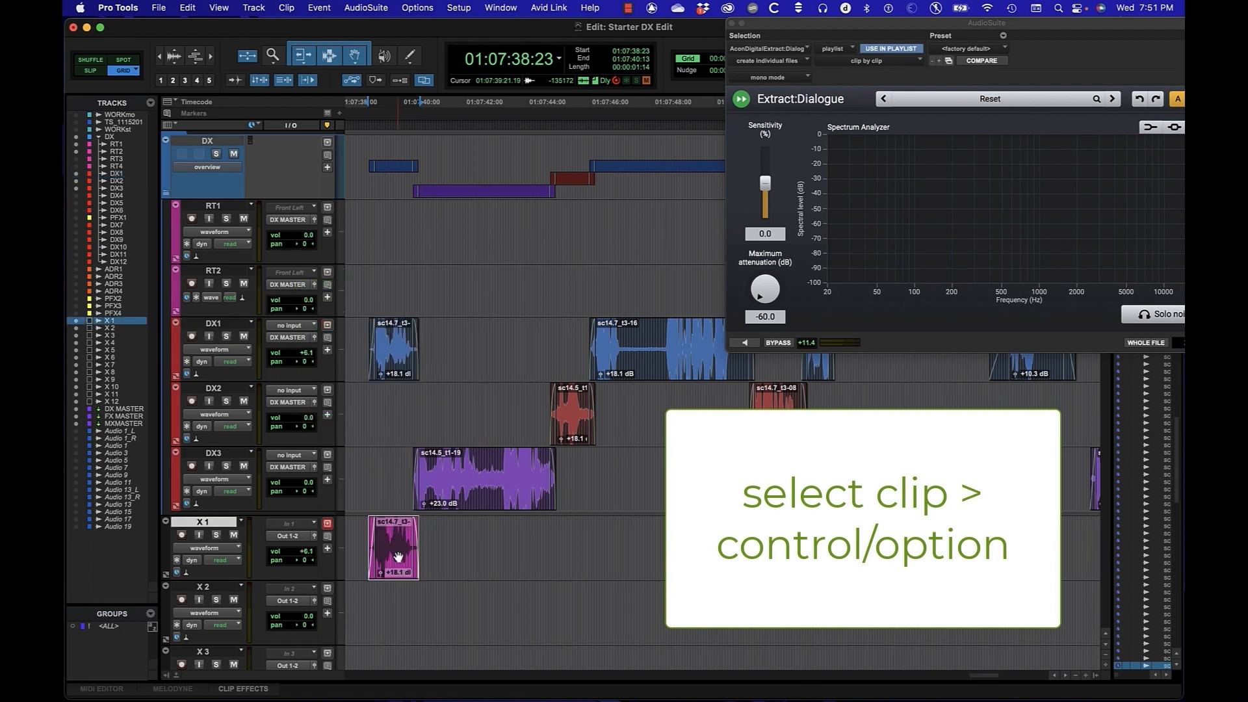
pyautogui.click(398, 355)
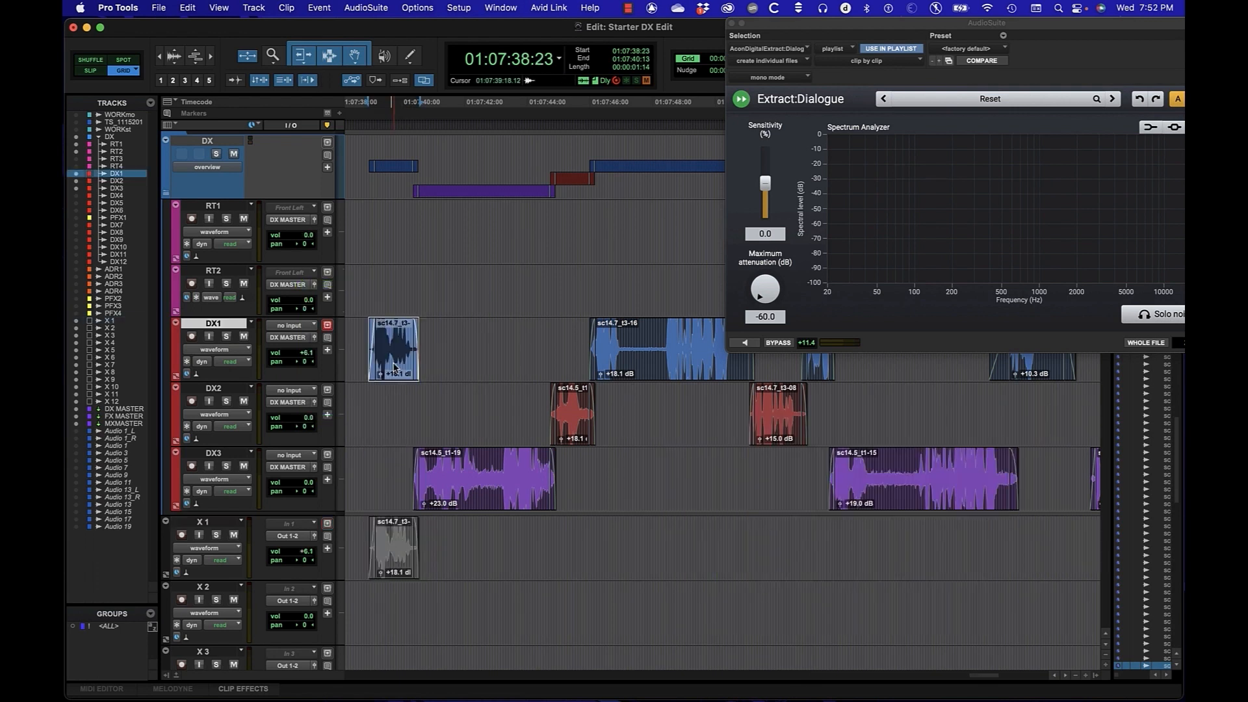
# Step: Move the Extract:Dialogue window fully into view and preview its processing on the selected DX1 clip
pyautogui.moveTo(1014, 24); pyautogui.dragTo(831, 30)
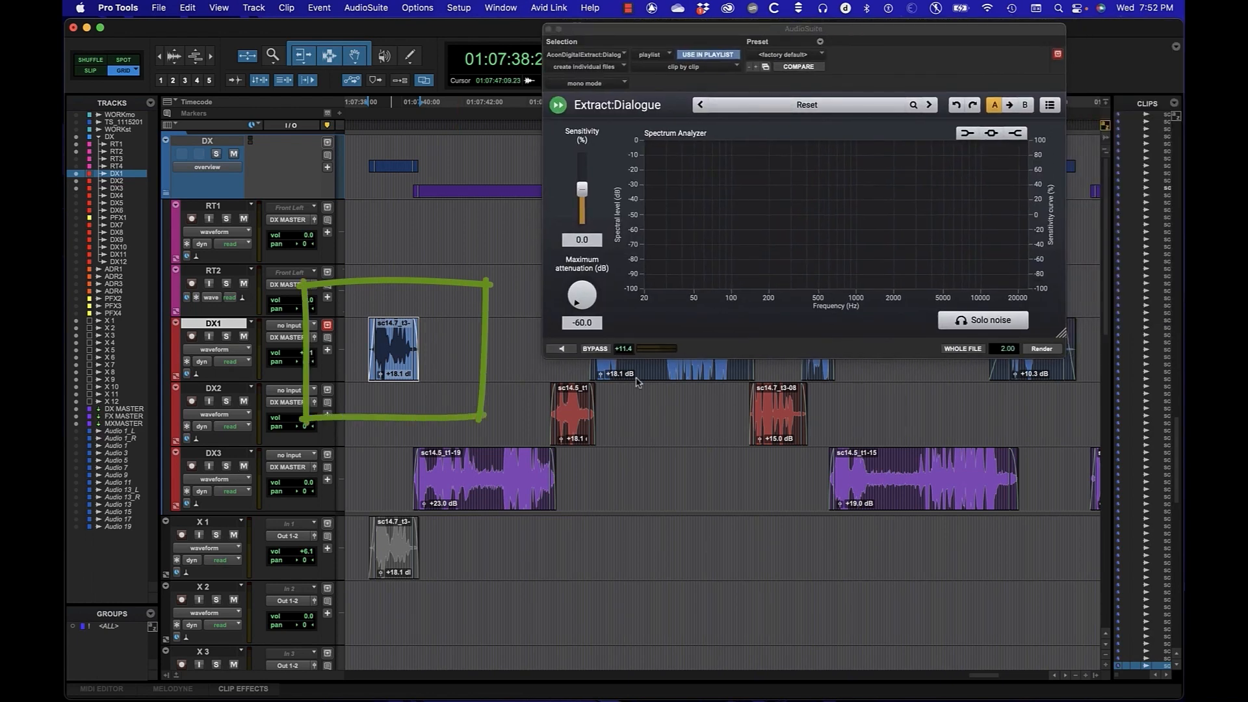
pyautogui.click(618, 66)
pyautogui.click(640, 67)
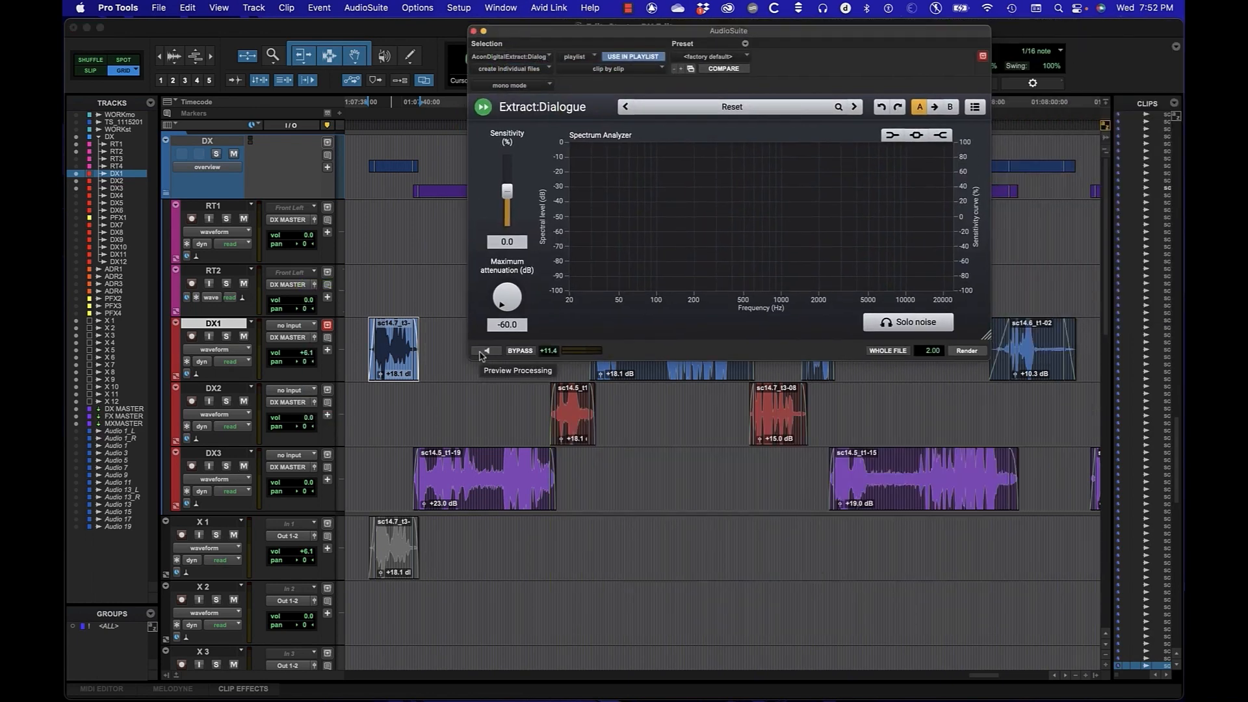
pyautogui.click(481, 352)
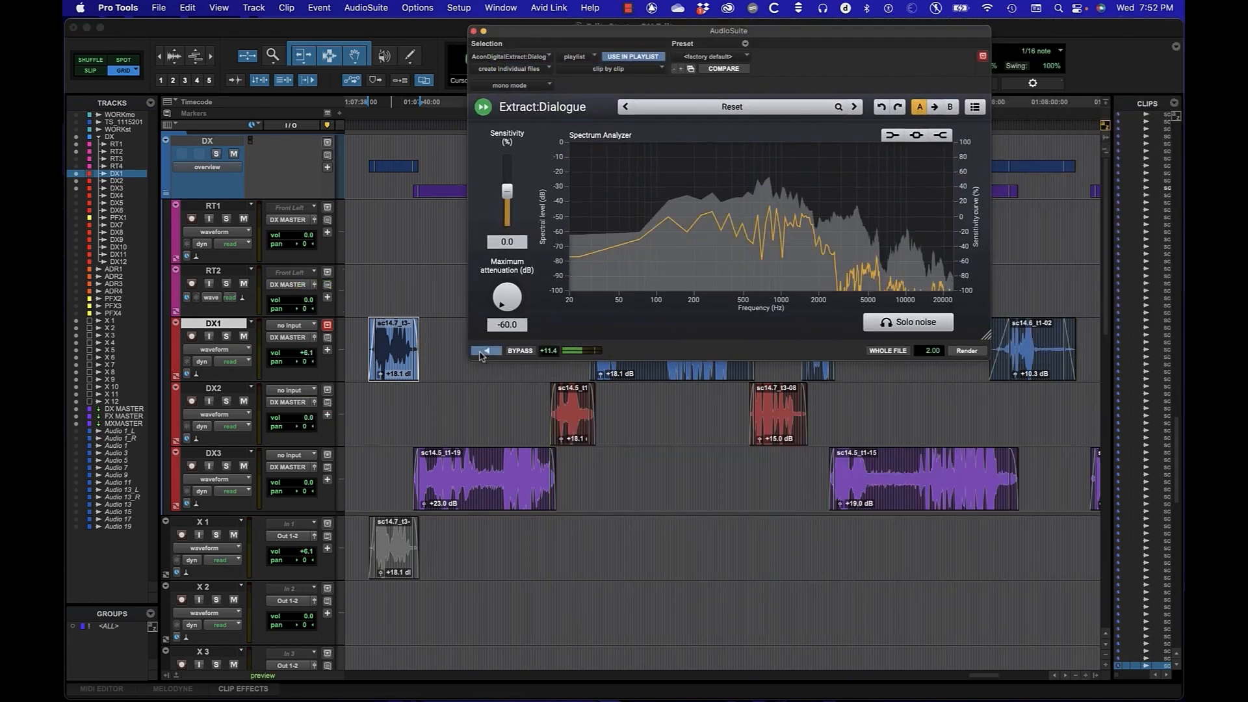
# Step: Load the Gentle dialogue cleaning factory preset and compare its preview with the bypassed sound
pyautogui.click(741, 107)
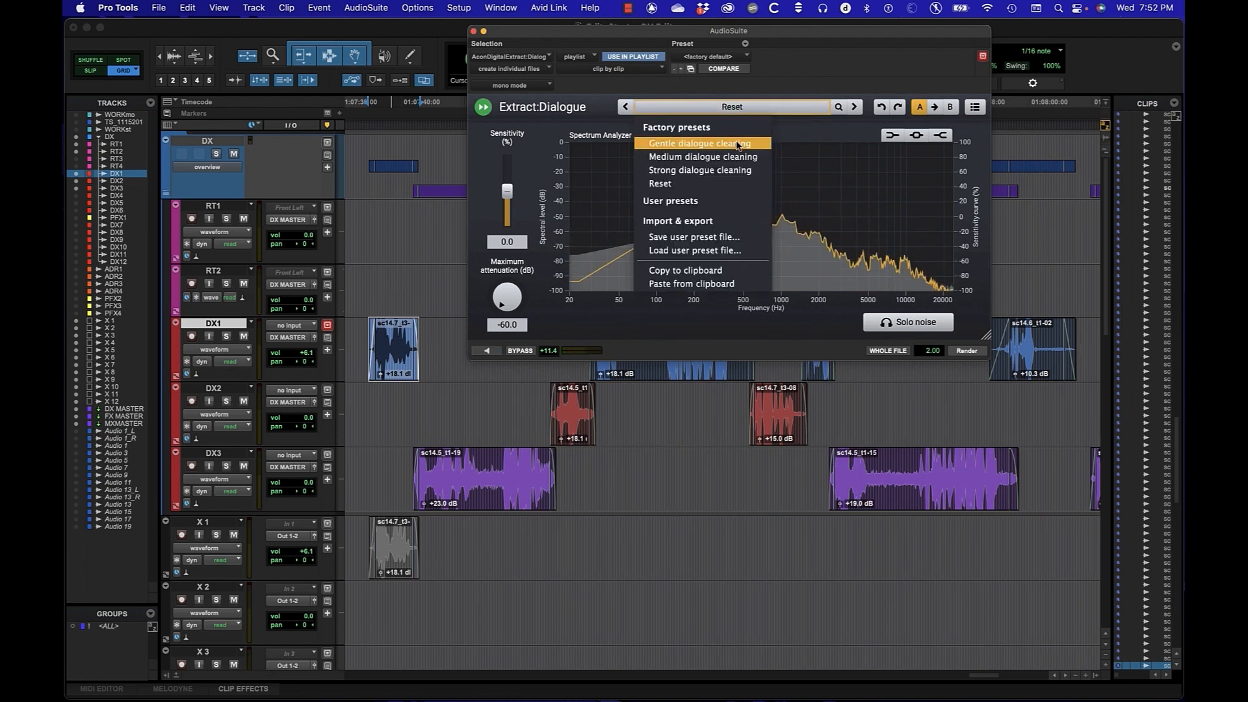
pyautogui.click(739, 144)
pyautogui.click(485, 352)
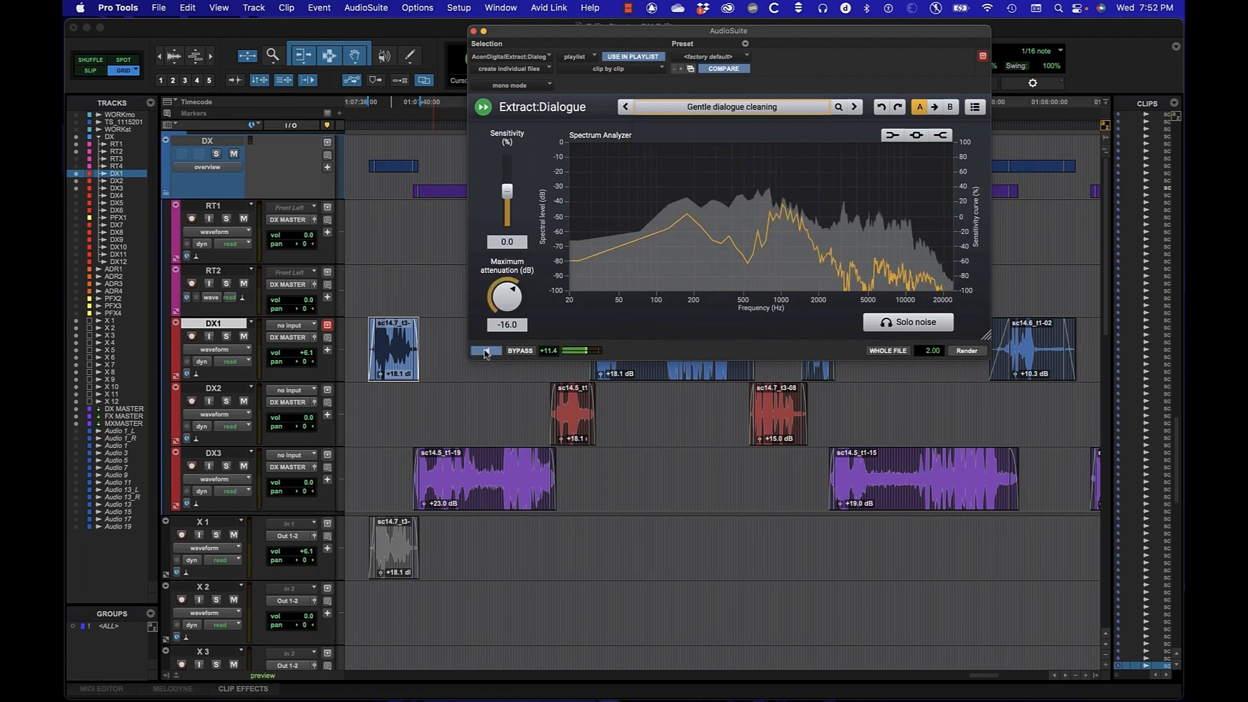
pyautogui.click(518, 351)
pyautogui.click(518, 351)
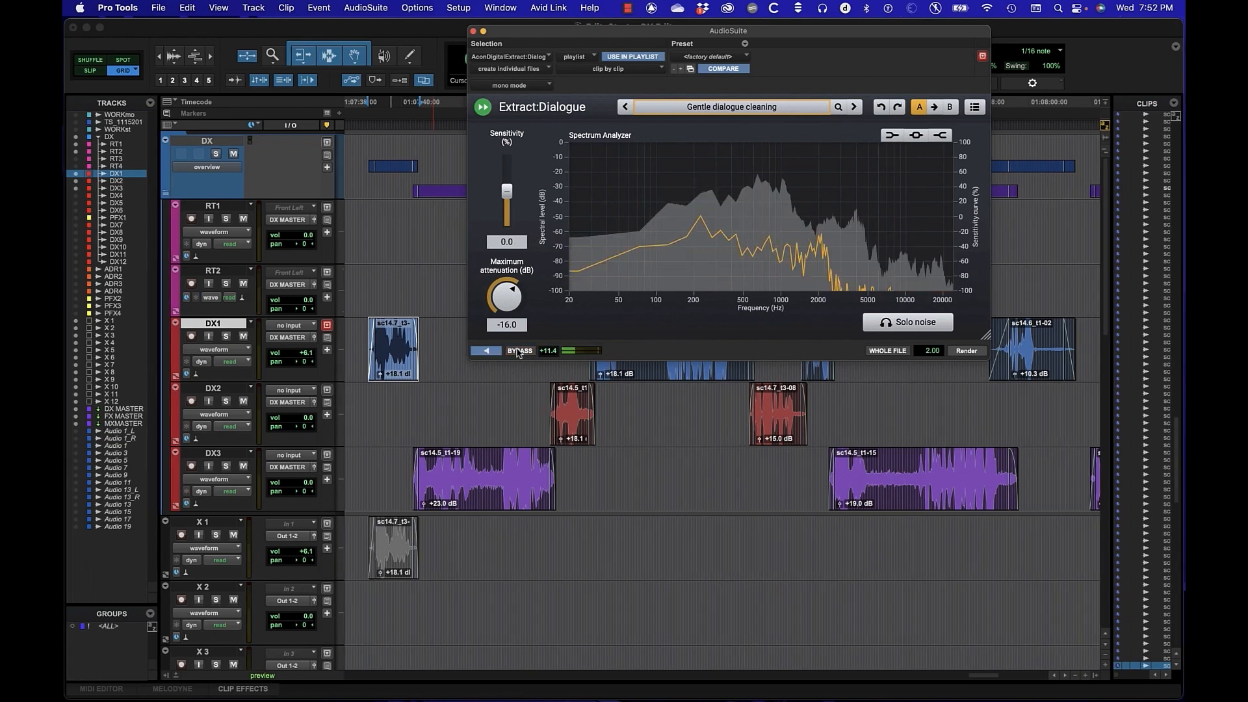
# Step: Try a maximum attenuation of -35.1 dB and a sensitivity of -33.6 %, and solo the noise
pyautogui.moveTo(511, 290)
pyautogui.mouseDown()
pyautogui.moveTo(504, 355)
pyautogui.moveTo(506, 303)
pyautogui.mouseUp()
pyautogui.click(487, 351)
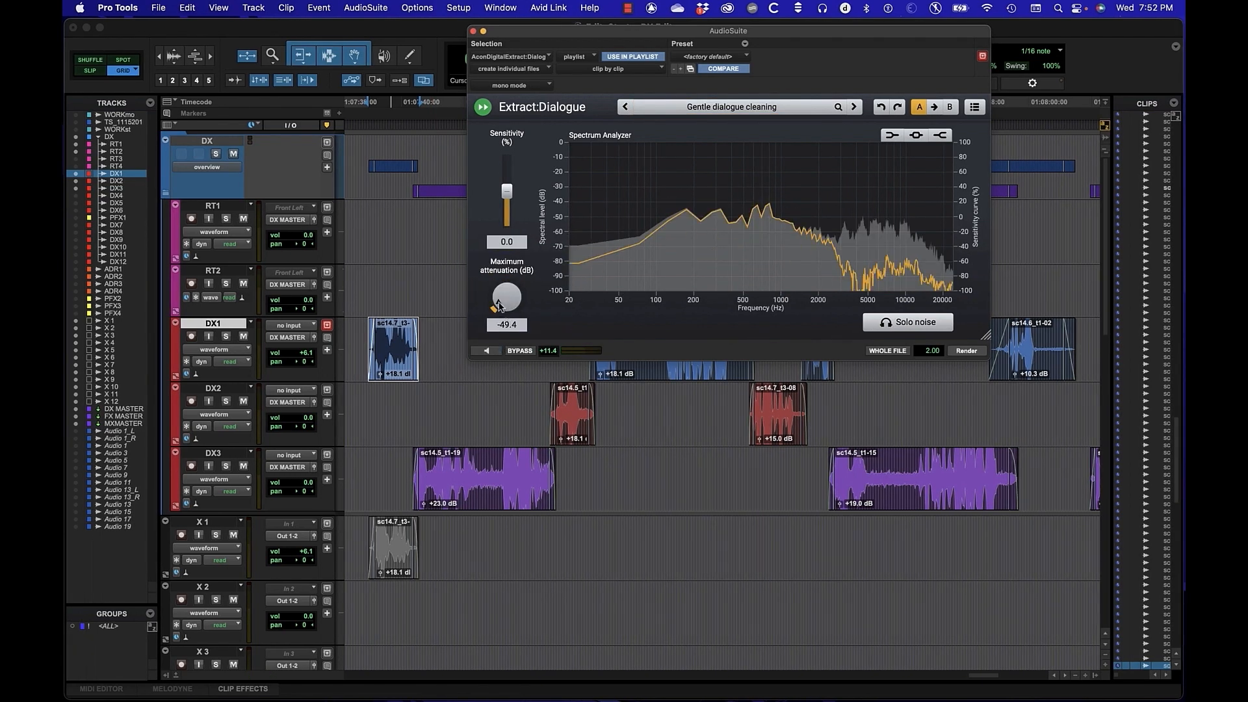
pyautogui.moveTo(503, 307)
pyautogui.mouseDown()
pyautogui.moveTo(512, 254)
pyautogui.moveTo(507, 303)
pyautogui.mouseUp()
pyautogui.moveTo(507, 191)
pyautogui.mouseDown()
pyautogui.moveTo(506, 223)
pyautogui.moveTo(505, 206)
pyautogui.mouseUp()
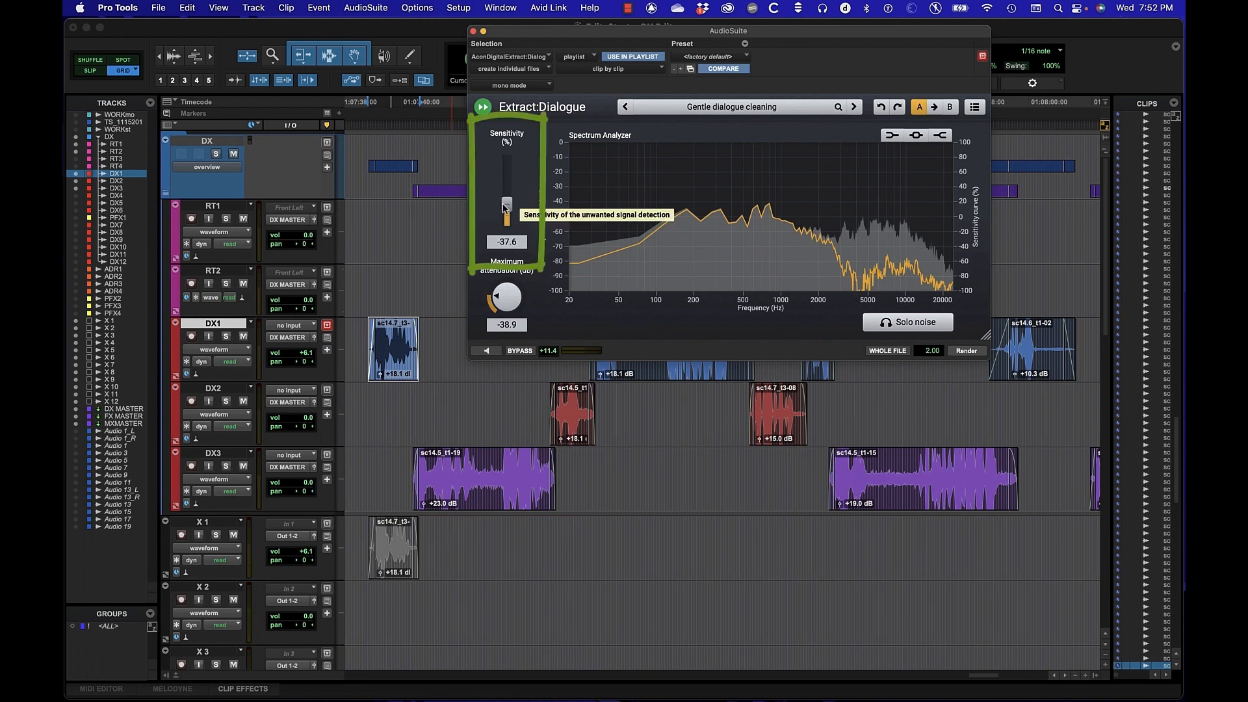
pyautogui.moveTo(504, 207); pyautogui.dragTo(505, 201)
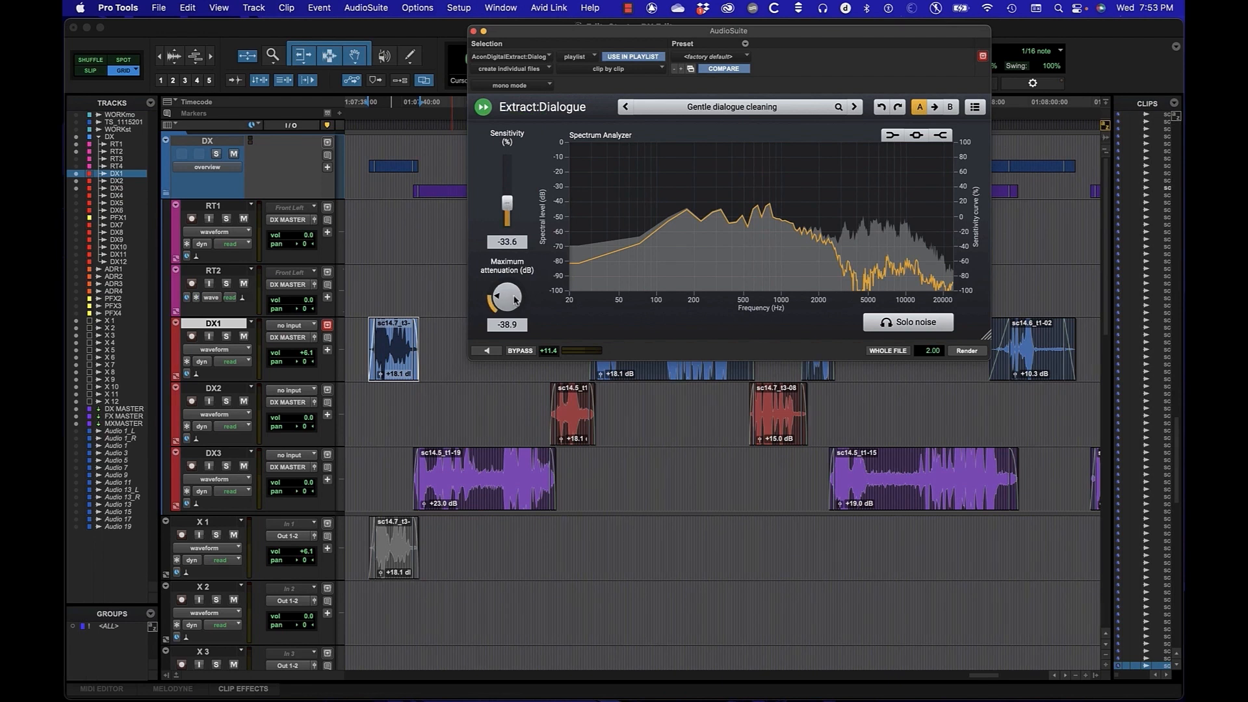
pyautogui.moveTo(500, 300); pyautogui.dragTo(528, 294)
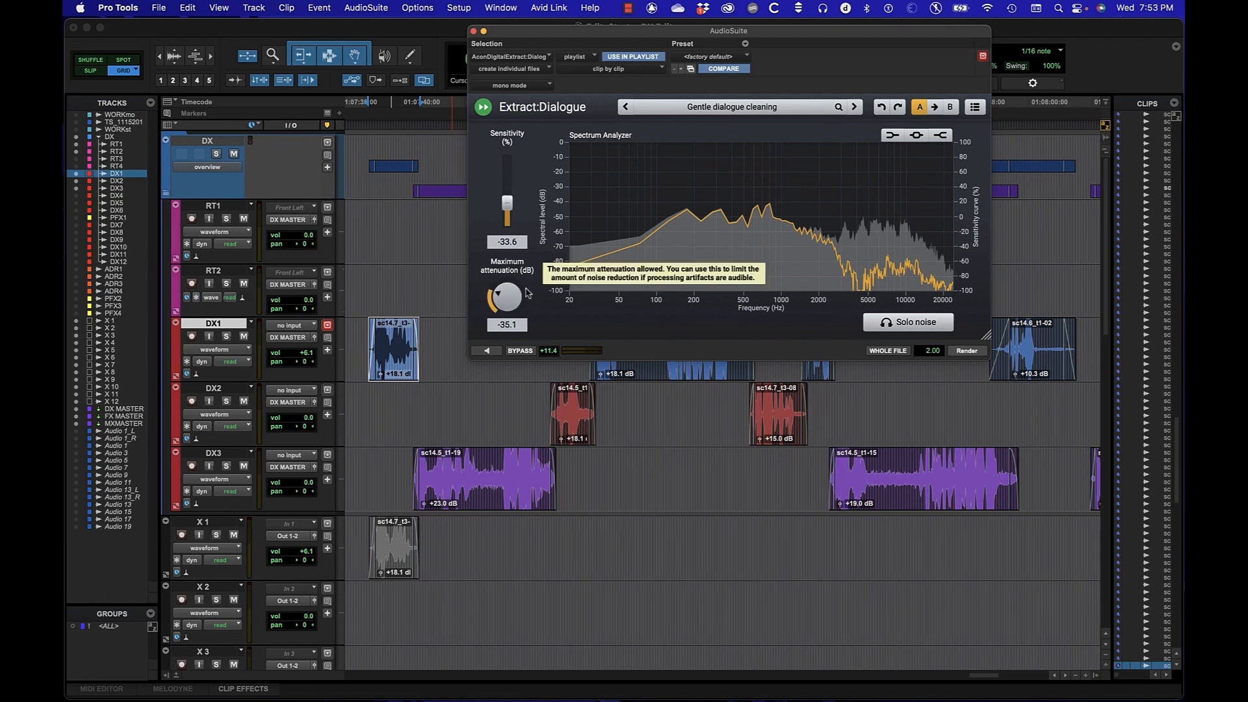
pyautogui.click(924, 323)
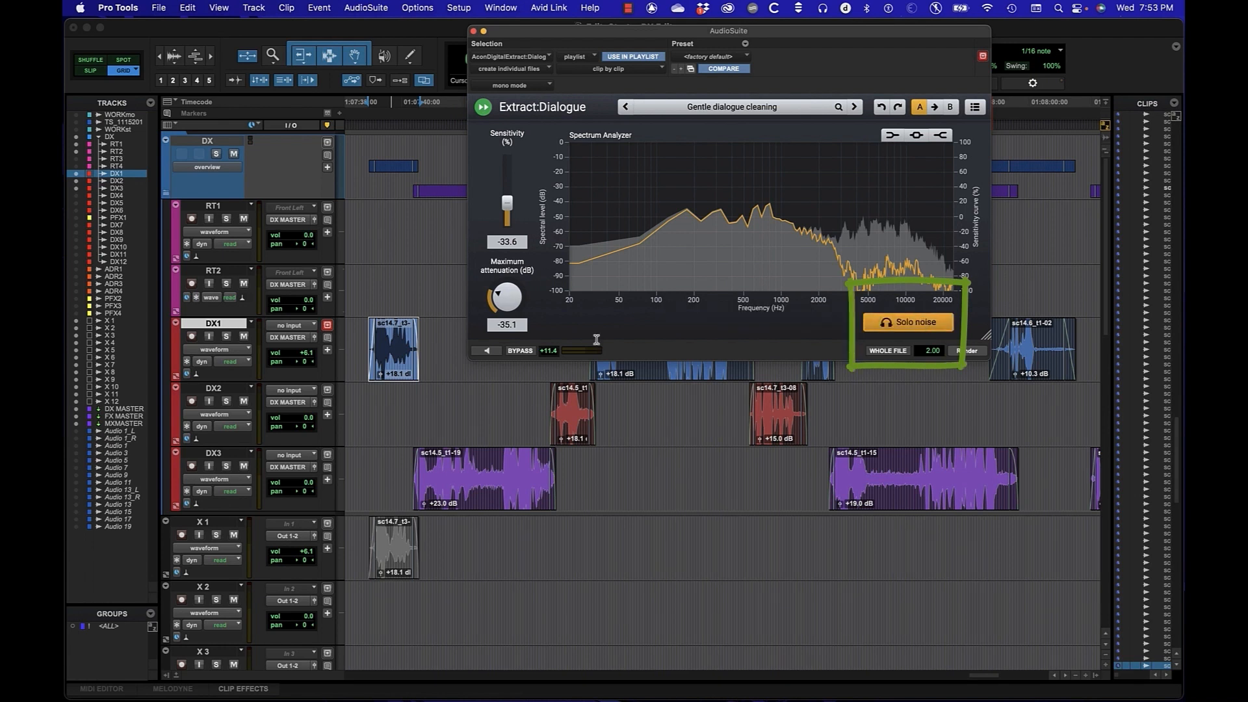
# Step: Preview the processed clip and lower the preview volume to 0.0 dB
pyautogui.click(487, 350)
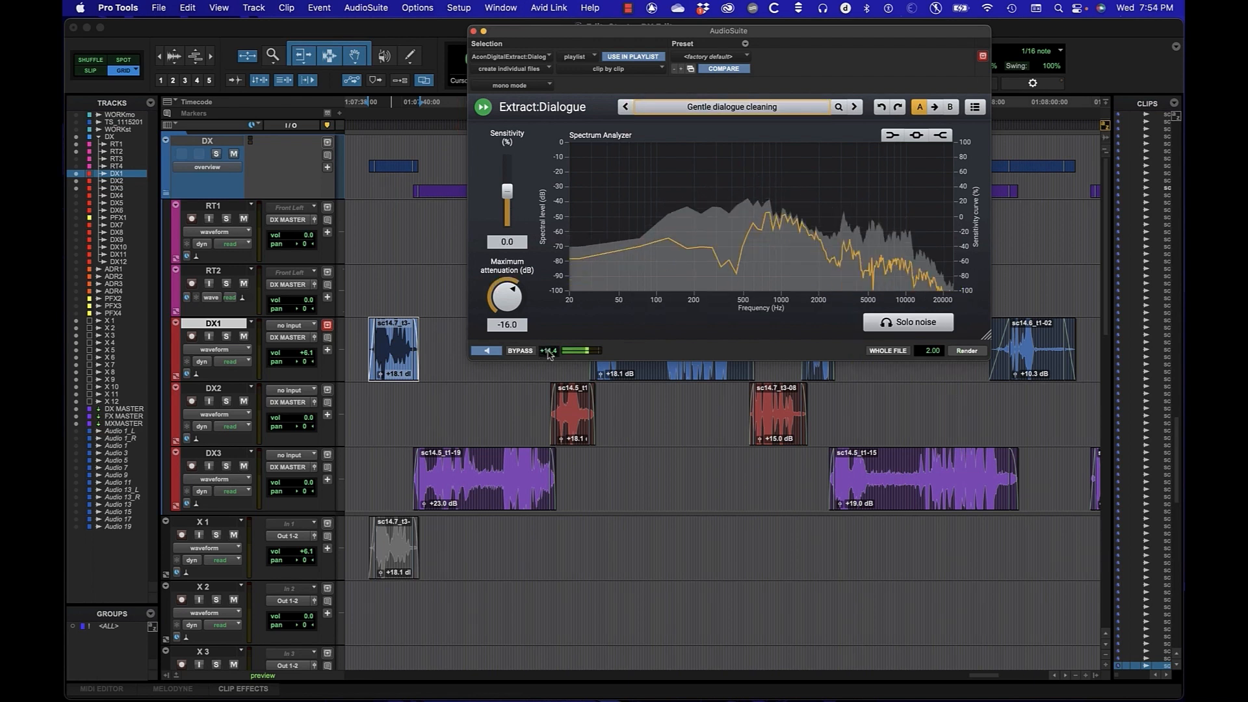
pyautogui.click(548, 351)
pyautogui.moveTo(548, 354); pyautogui.dragTo(550, 369)
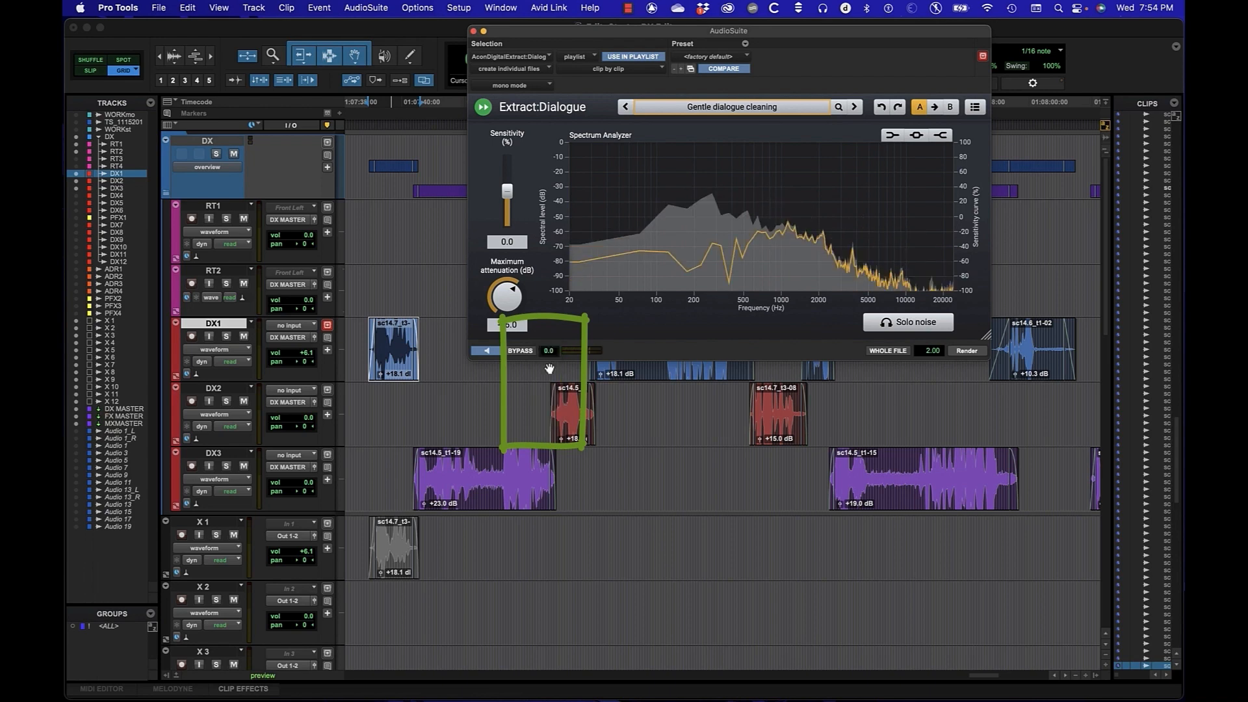
# Step: Set the maximum attenuation to -12.2 dB and the sensitivity to -38.3 %, previewing the clip with the adjusted settings
pyautogui.moveTo(506, 296); pyautogui.dragTo(515, 263)
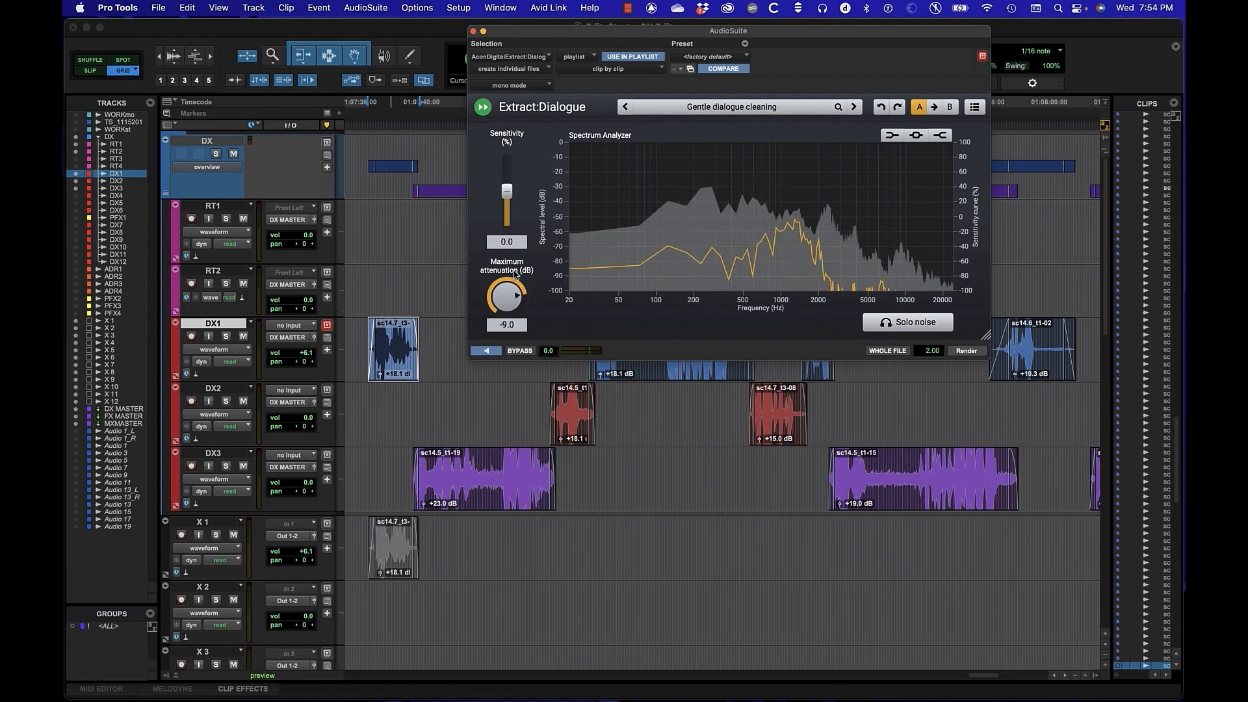
pyautogui.moveTo(515, 273); pyautogui.dragTo(516, 284)
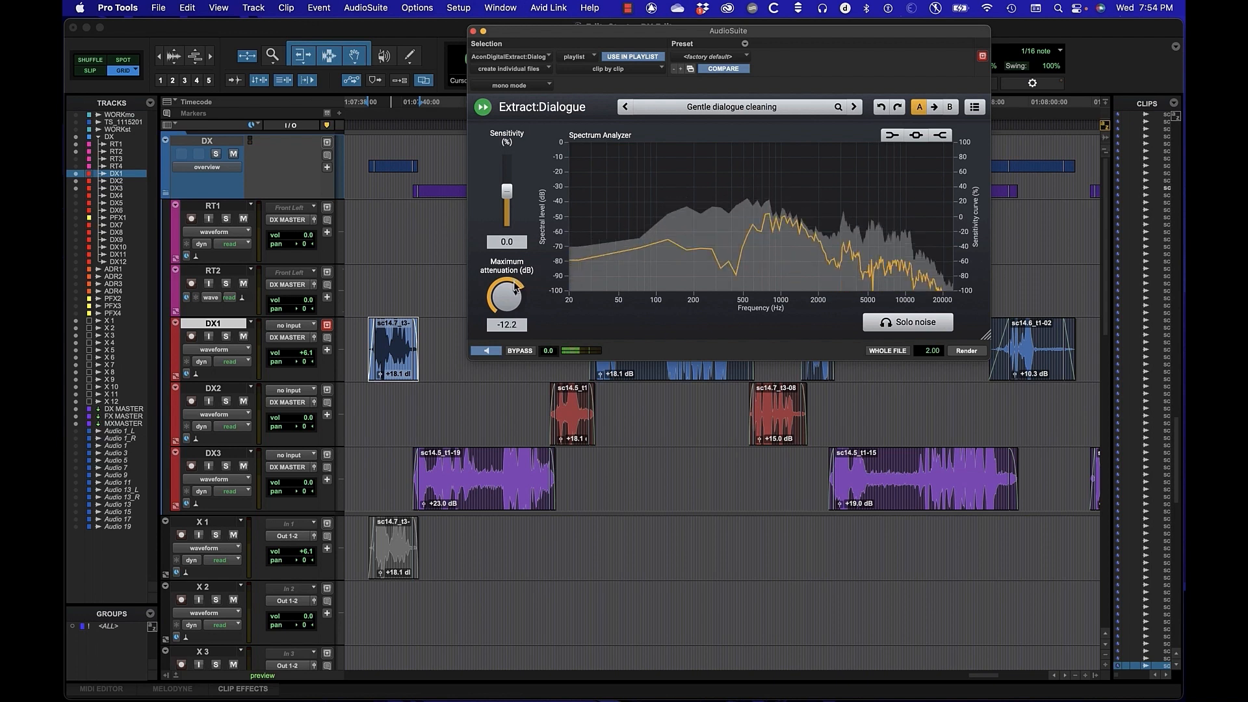
pyautogui.click(489, 352)
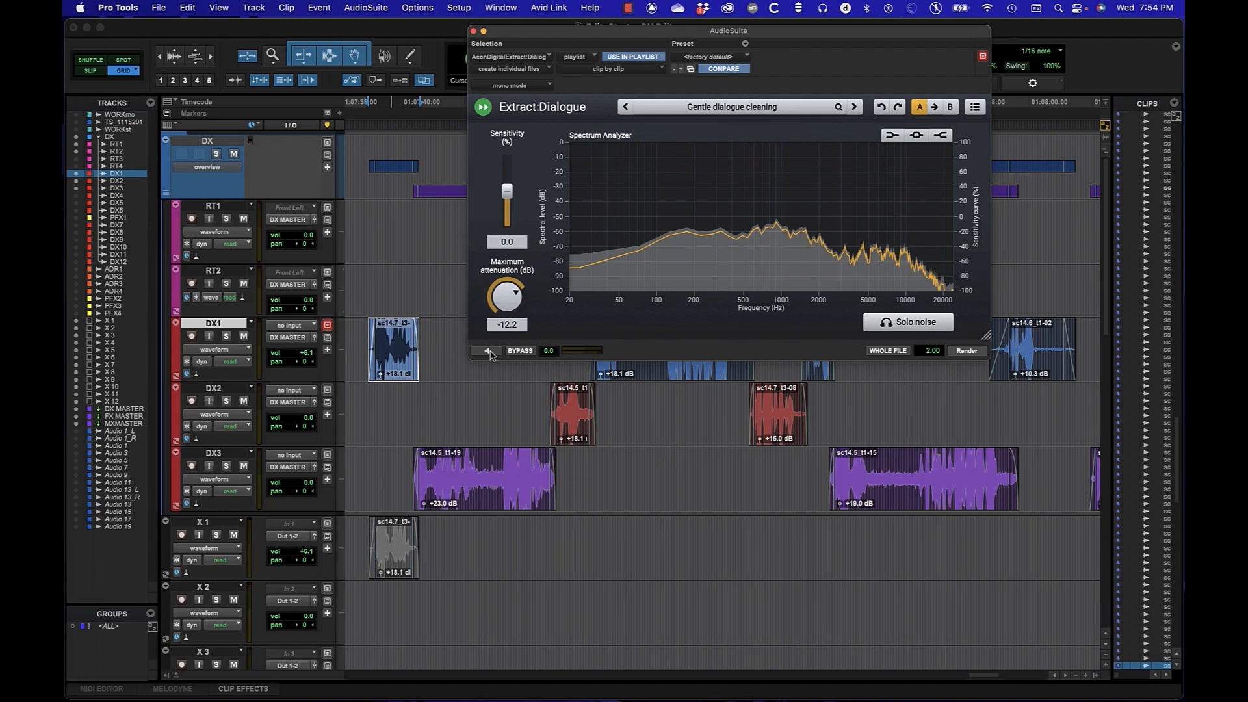
pyautogui.click(489, 352)
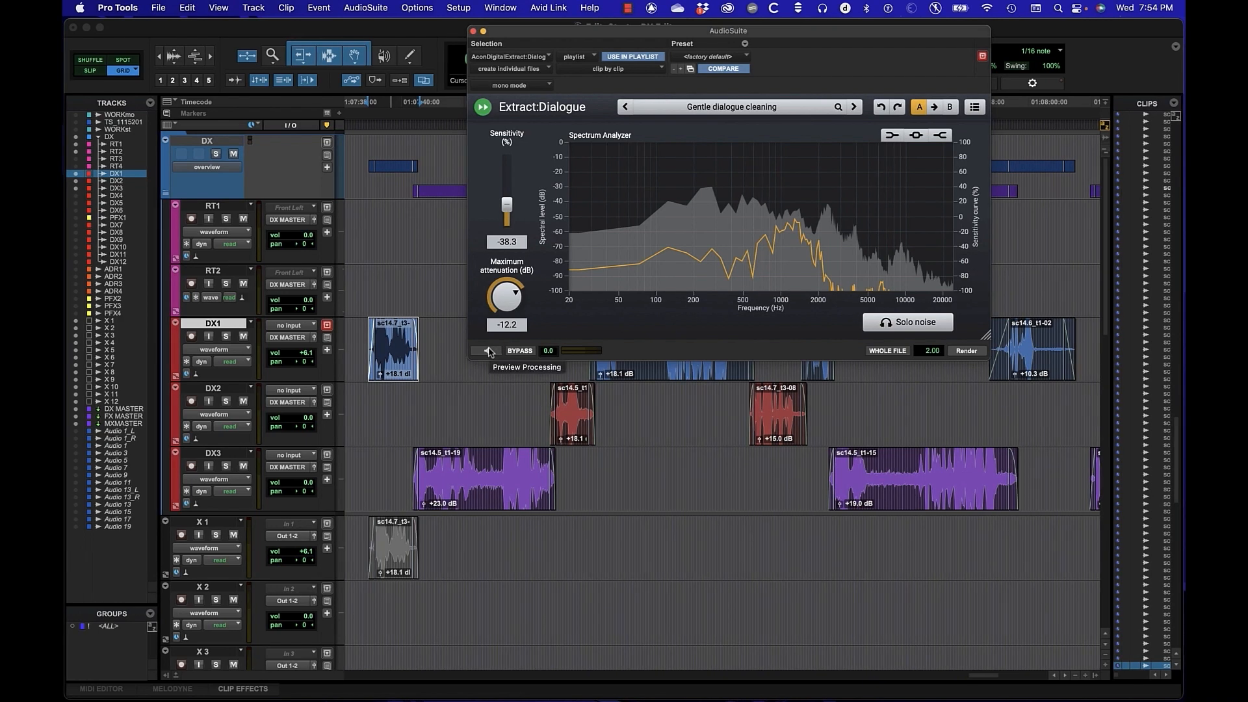
pyautogui.click(489, 352)
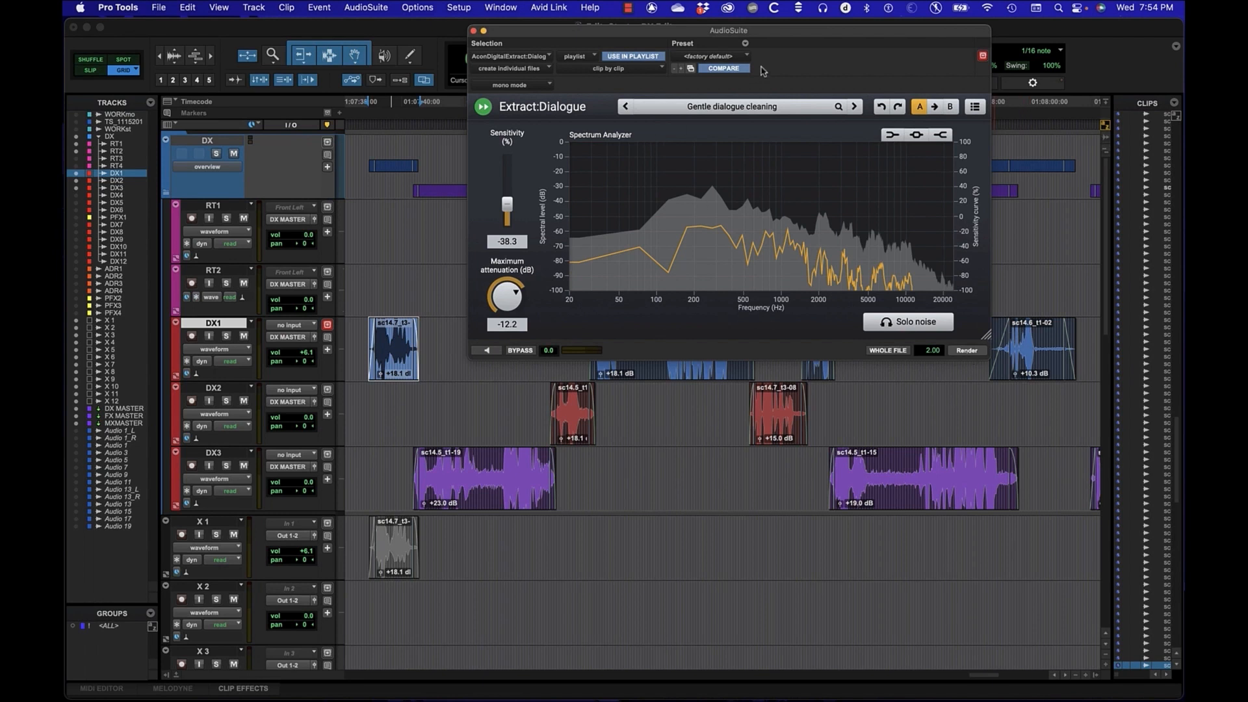
# Step: Set the plug-in's settings preferences to save plug-in settings to the Session Folder
pyautogui.moveTo(760, 37); pyautogui.dragTo(728, 37)
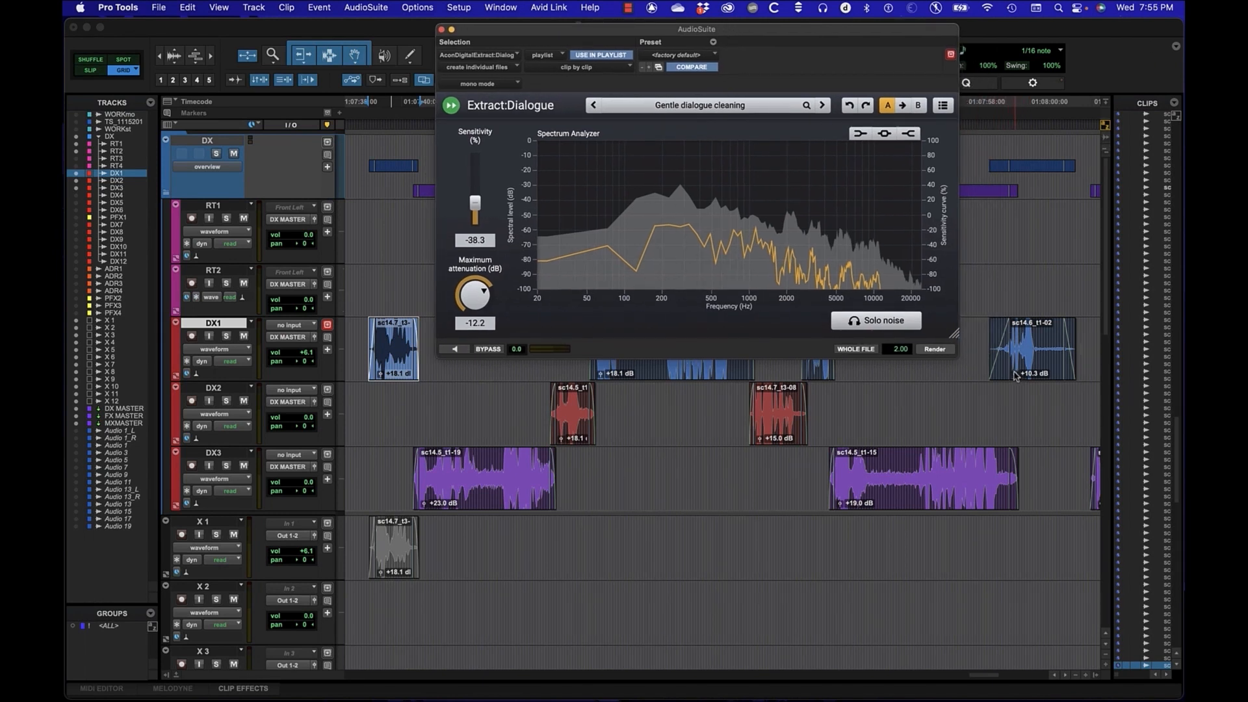
pyautogui.click(714, 44)
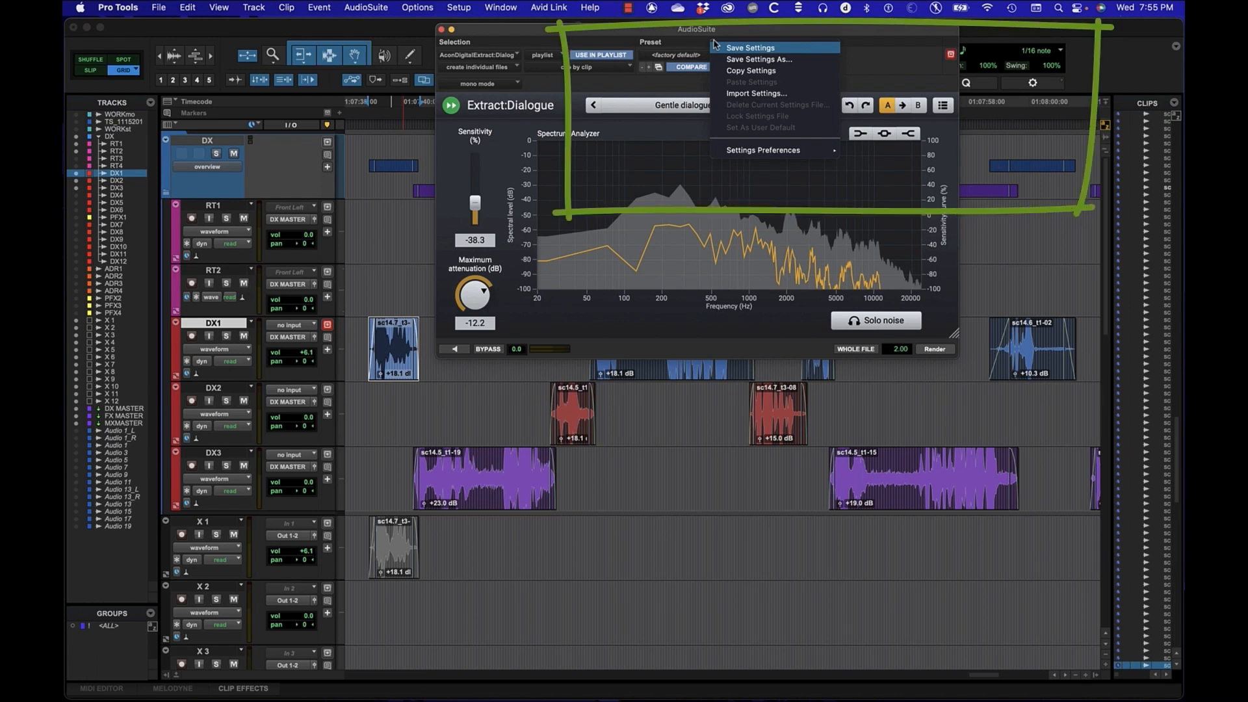
pyautogui.moveTo(743, 152)
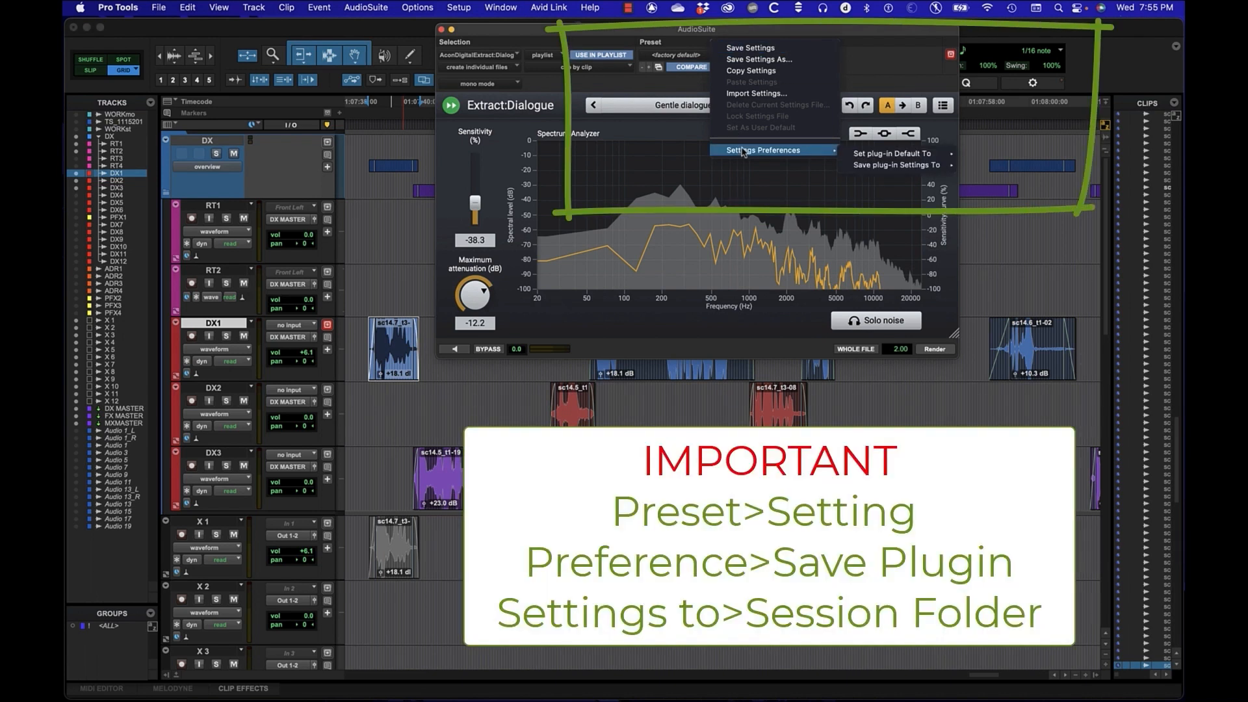
pyautogui.moveTo(869, 170)
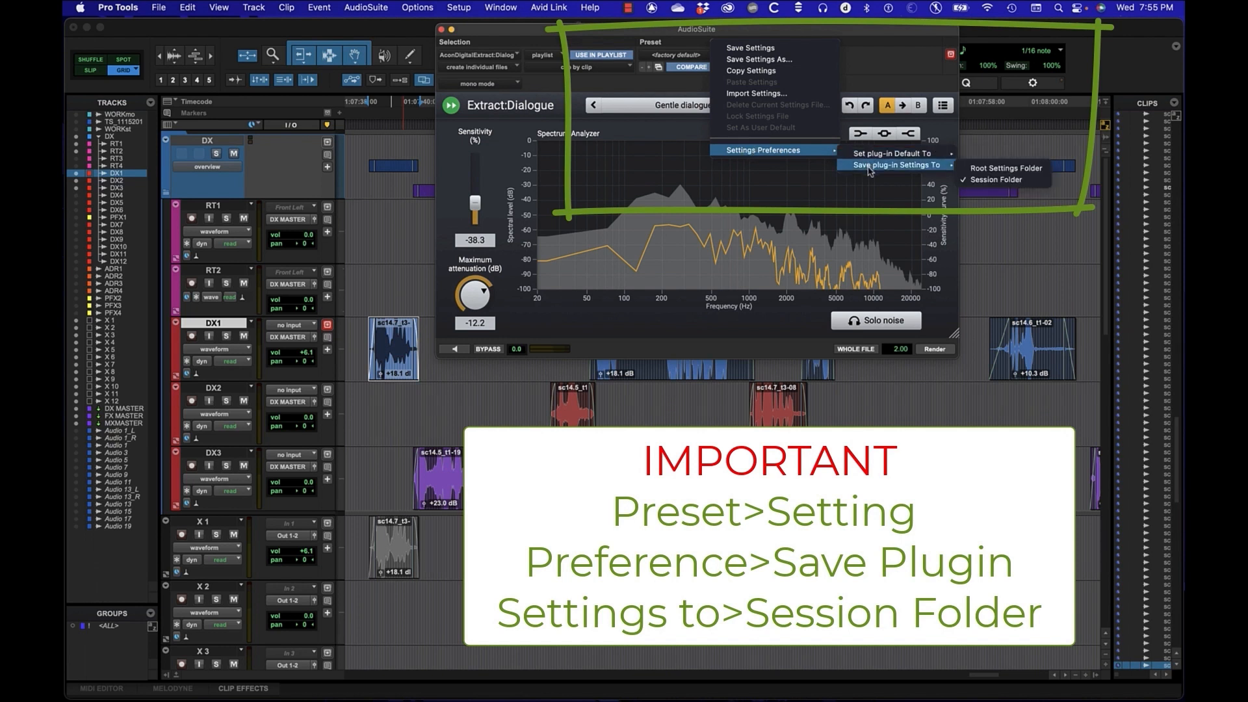
pyautogui.click(989, 186)
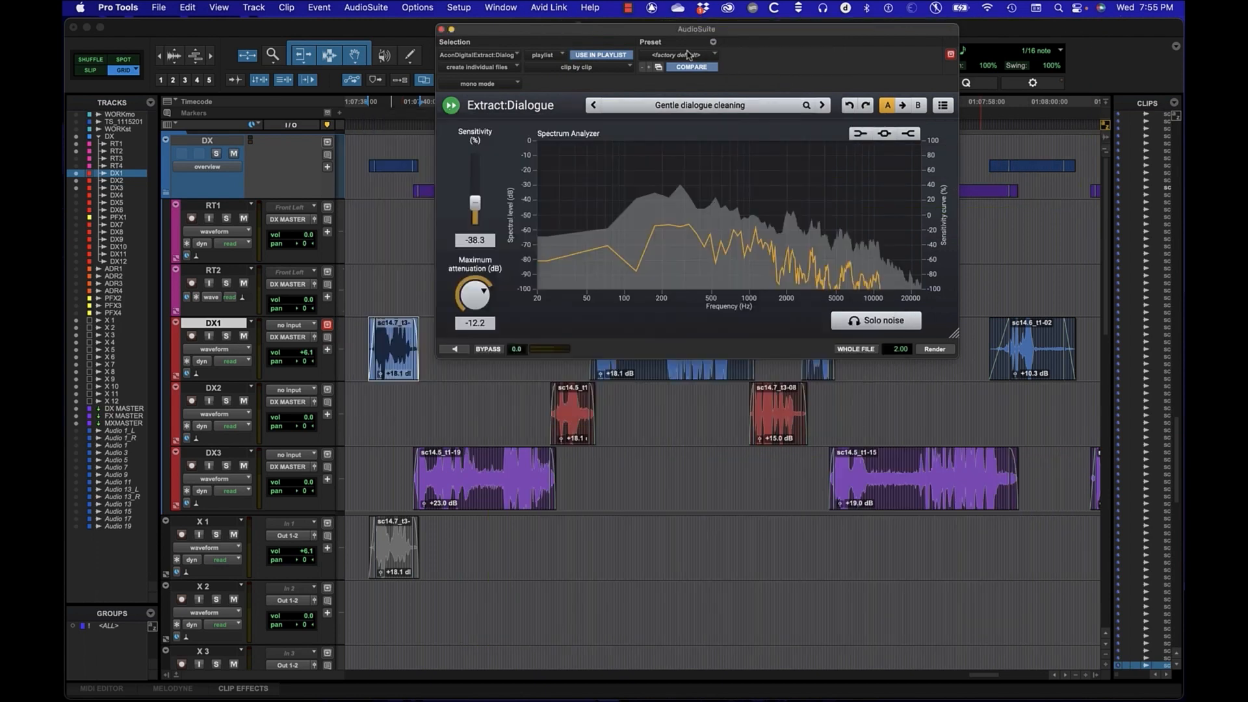
# Step: Save the current Extract:Dialogue settings as a preset named with the character's name and scene SC14
pyautogui.click(688, 56)
pyautogui.click(687, 58)
pyautogui.write('John SC14')
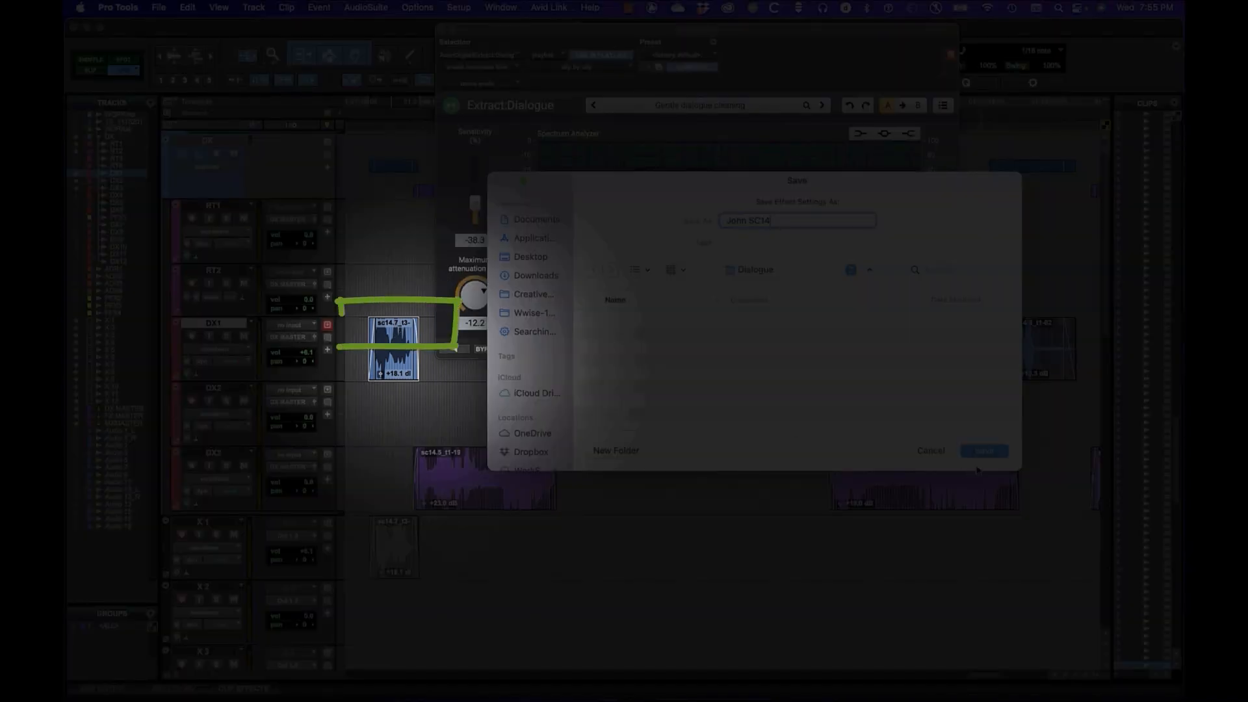
pyautogui.click(986, 452)
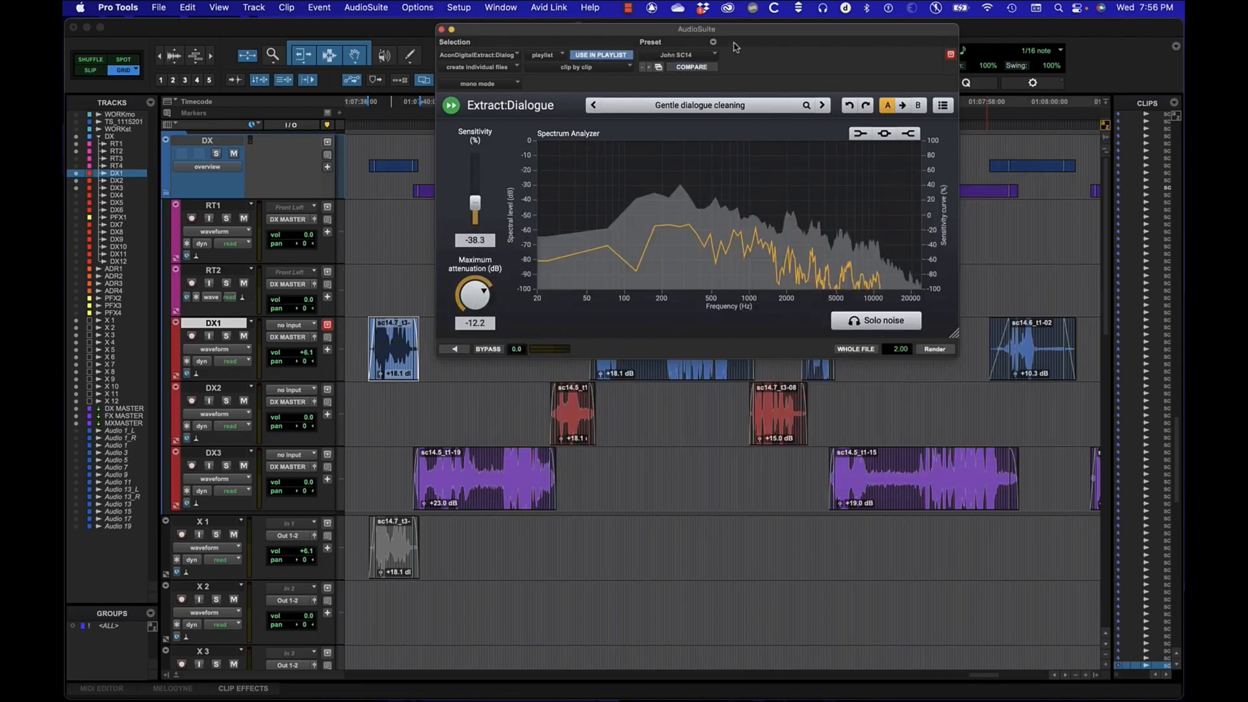
# Step: Close the AudioSuite window and reopen the Extract:Dialogue plug-in
pyautogui.click(437, 29)
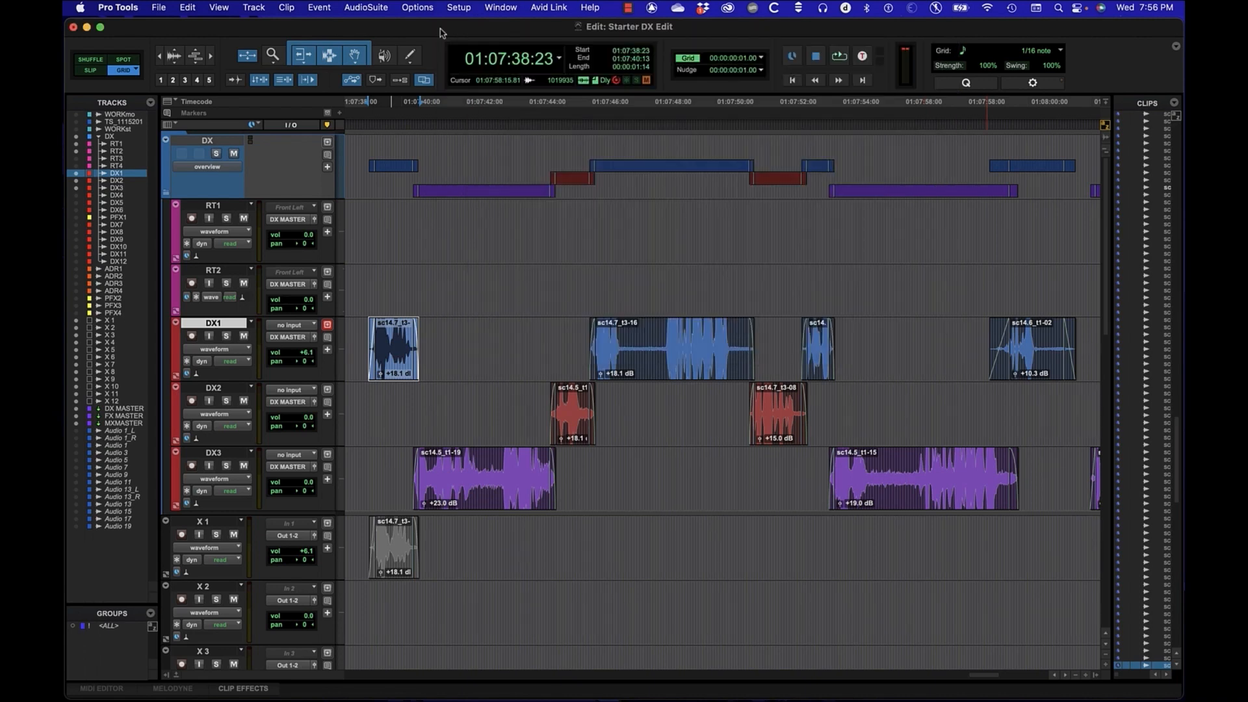
pyautogui.click(366, 7)
pyautogui.moveTo(398, 265)
pyautogui.click(513, 278)
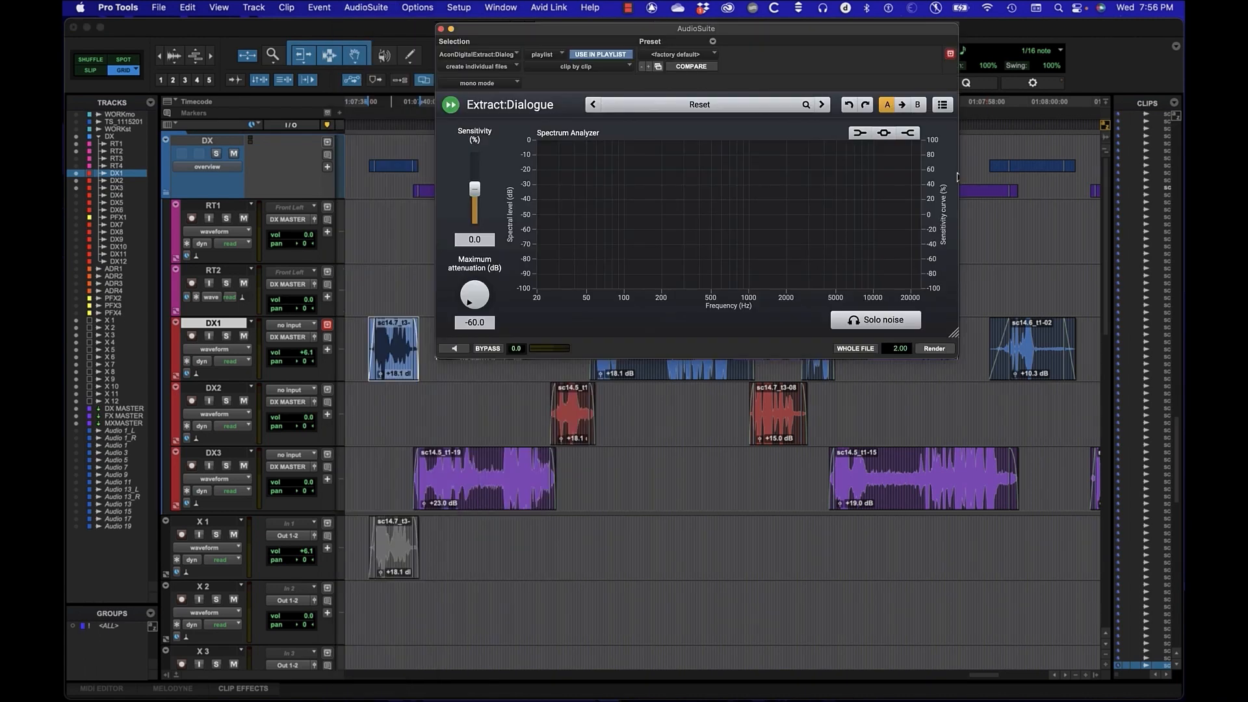
# Step: Recall the saved scene 14 character preset from the Session's Settings Folder and preview it on the DX1 clip
pyautogui.click(695, 56)
pyautogui.moveTo(711, 34)
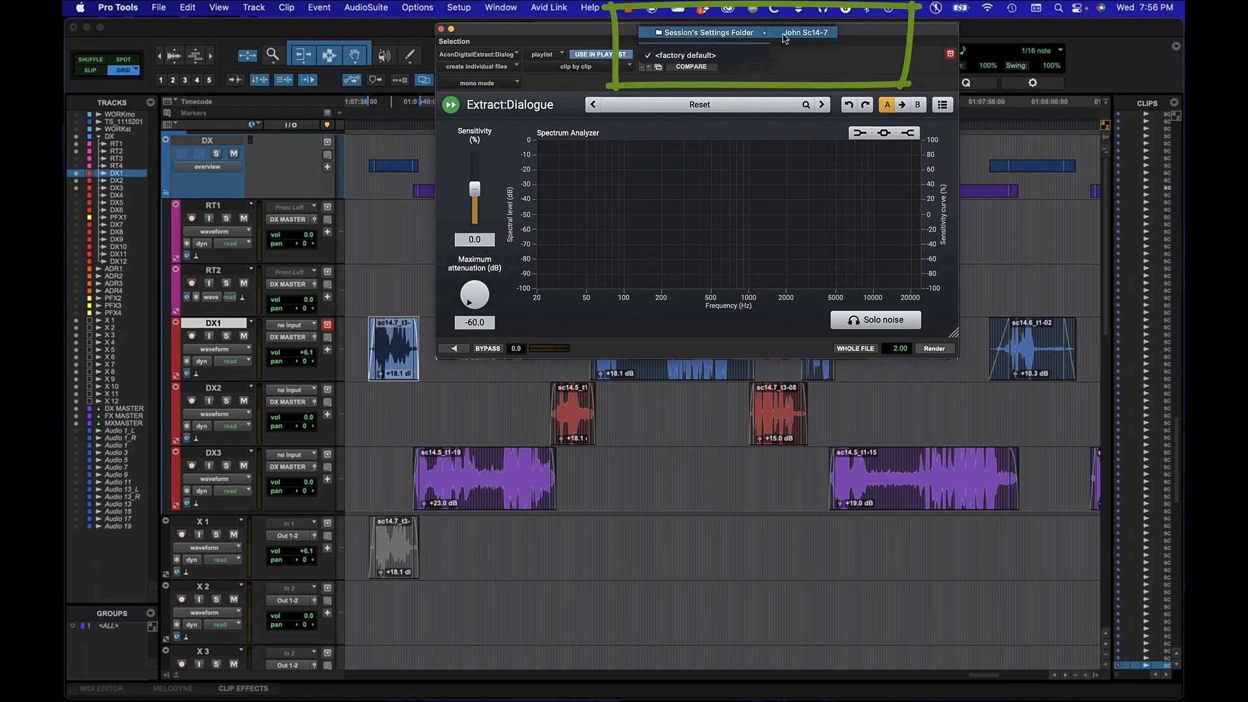
pyautogui.click(791, 36)
pyautogui.click(457, 349)
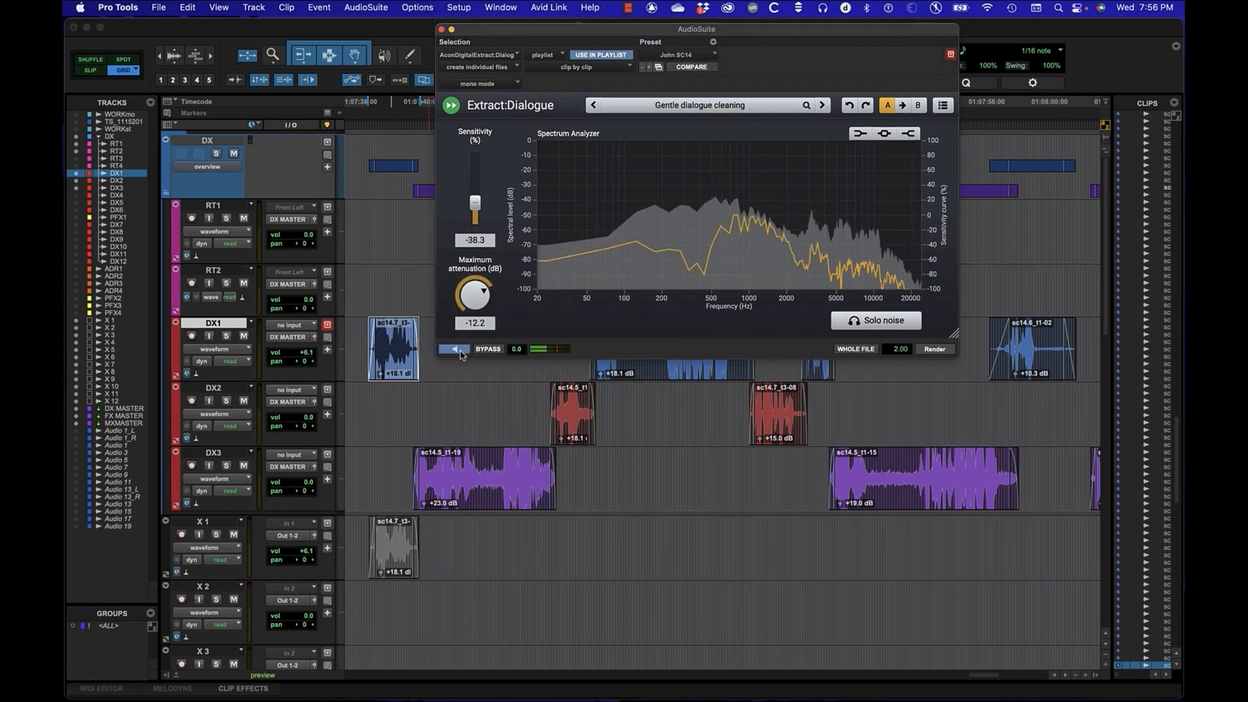
# Step: Render the first DX1 clip through Extract:Dialogue with whole-file processing and play back the result
pyautogui.click(390, 570)
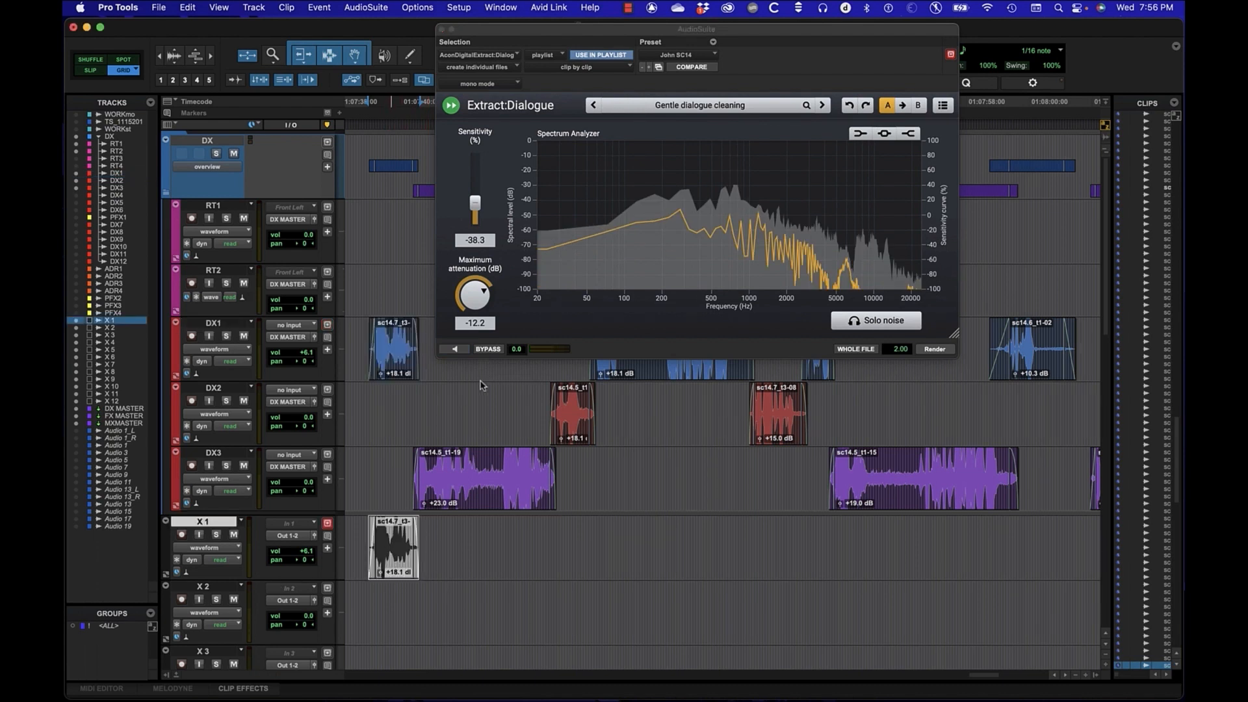
pyautogui.click(397, 368)
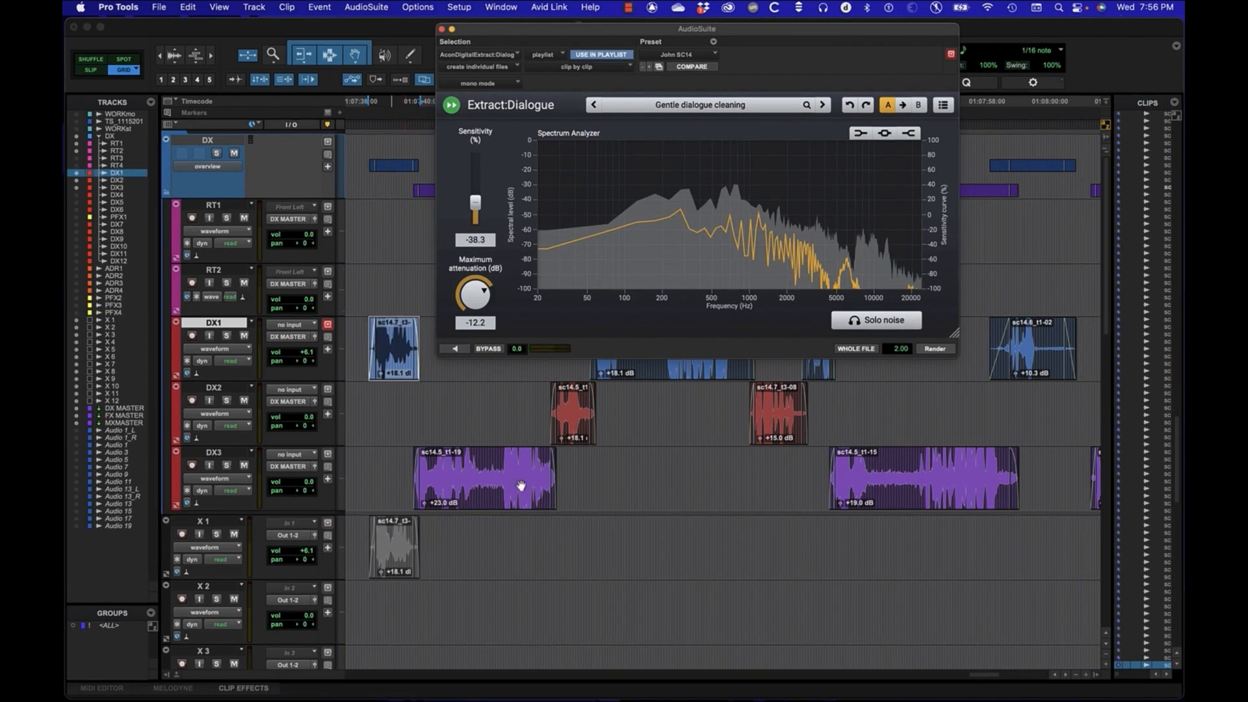
pyautogui.click(855, 349)
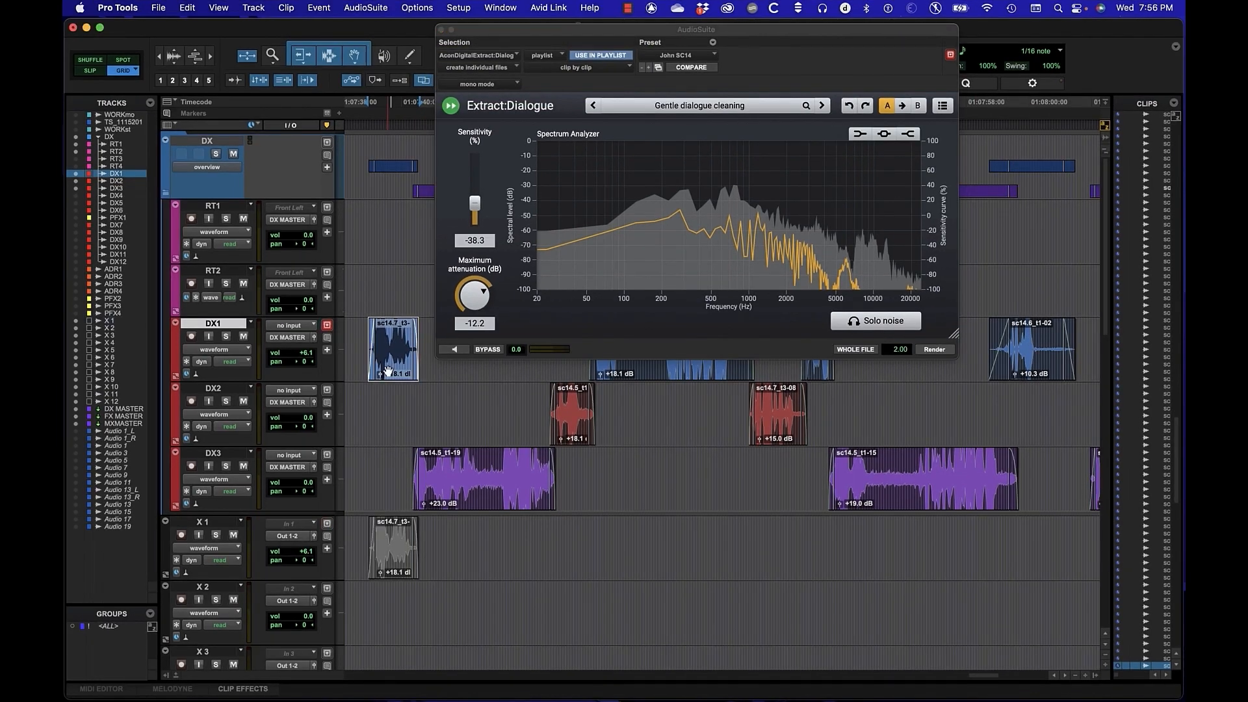
pyautogui.click(933, 350)
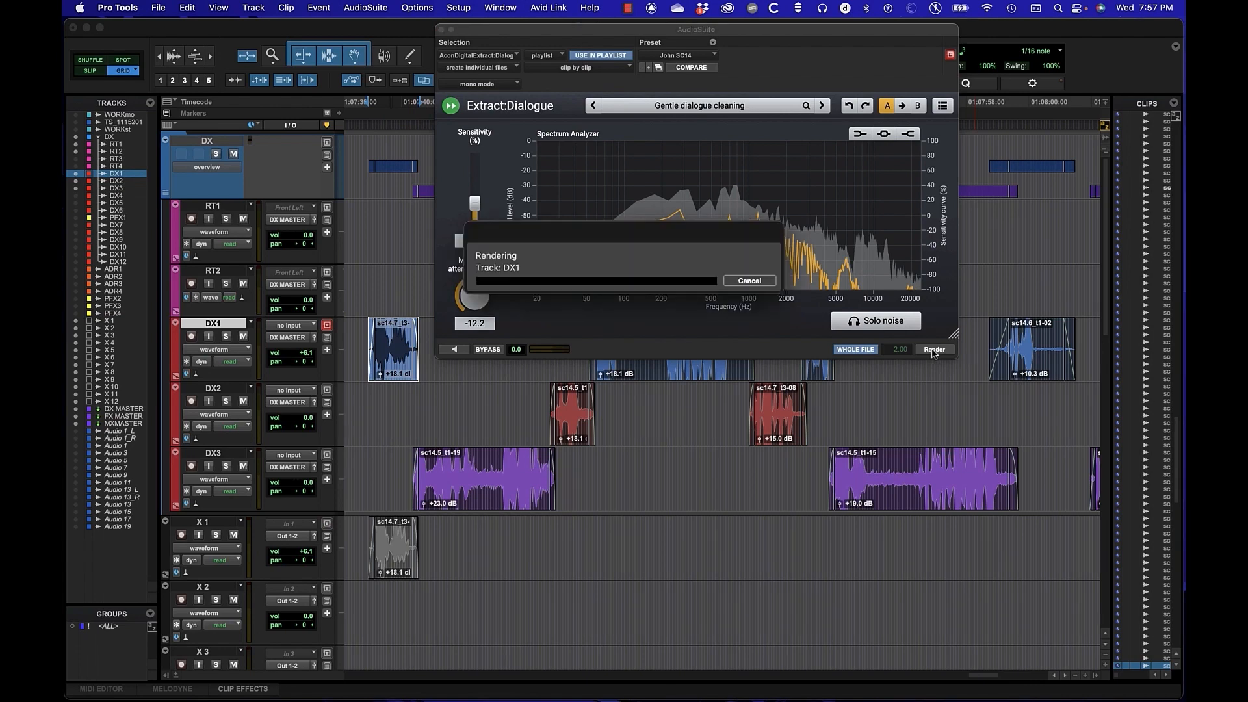
pyautogui.click(385, 392)
pyautogui.press('space')
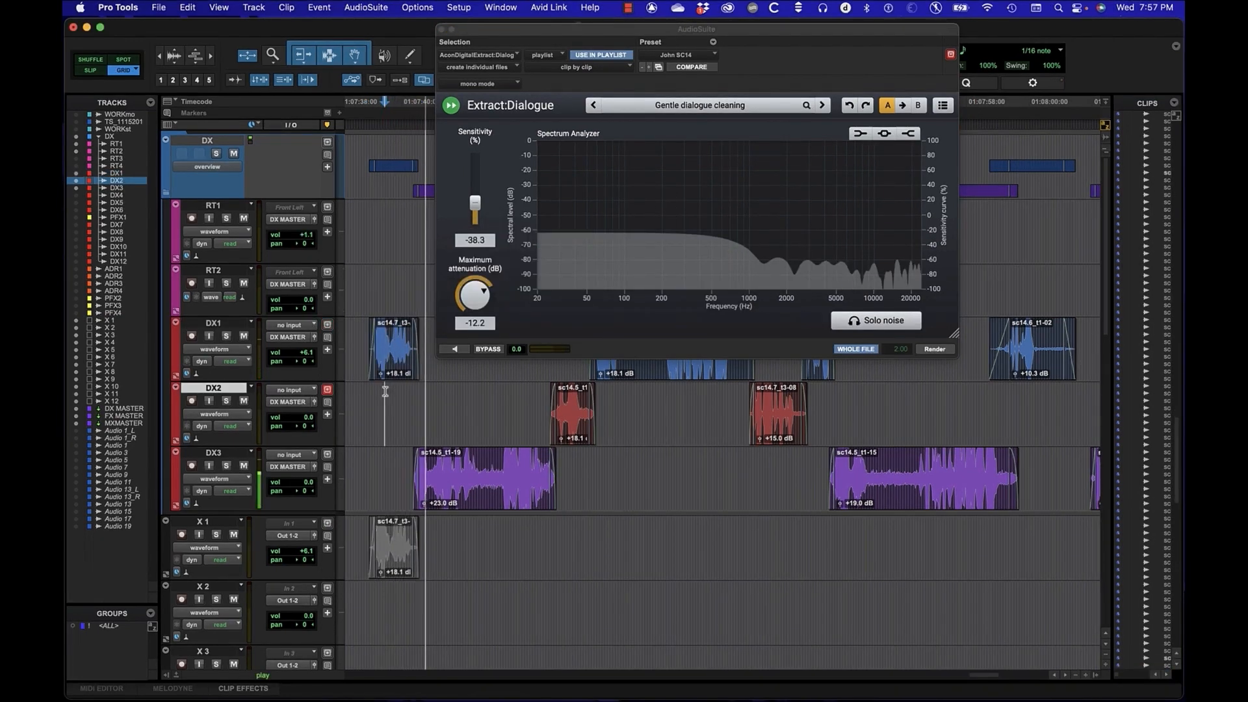
# Step: Select the first DX3 clip and load the Gentle dialogue cleaning factory preset for it
pyautogui.click(503, 494)
pyautogui.click(664, 105)
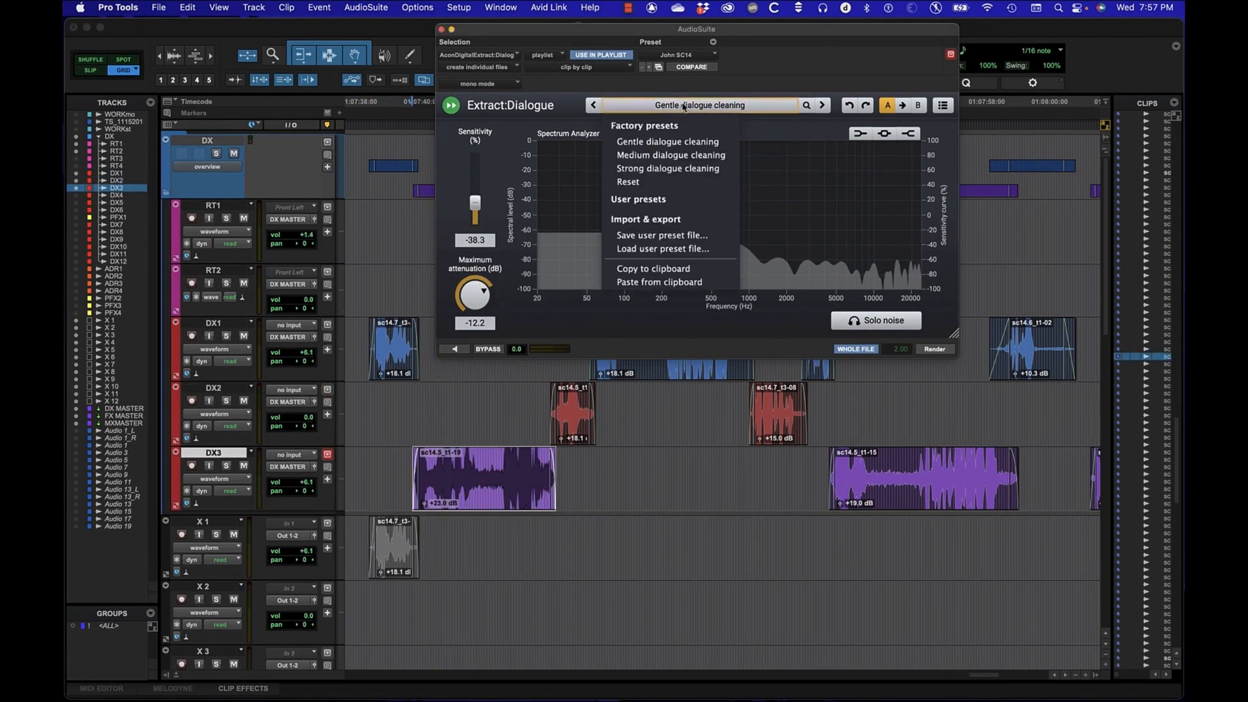
pyautogui.click(666, 142)
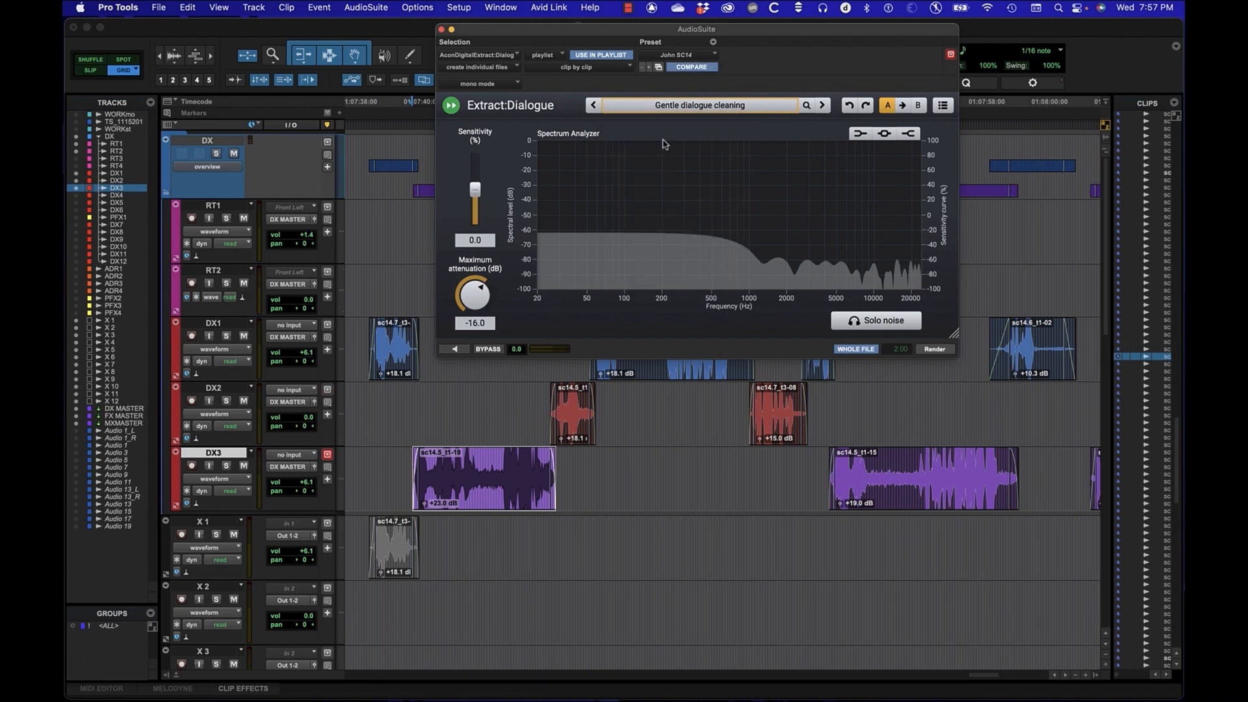
# Step: Preview the DX3 clip against bypass and set maximum attenuation to -17.0 dB and sensitivity to -47.7%
pyautogui.click(455, 349)
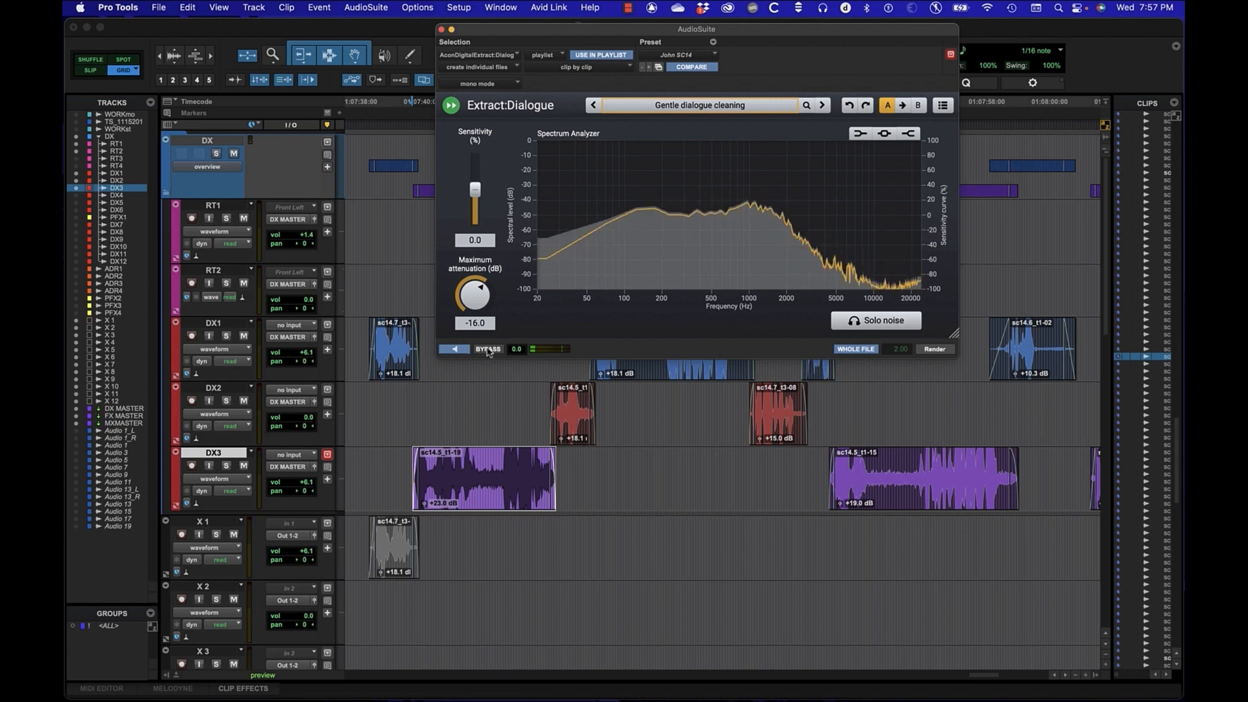
pyautogui.click(489, 350)
pyautogui.click(489, 351)
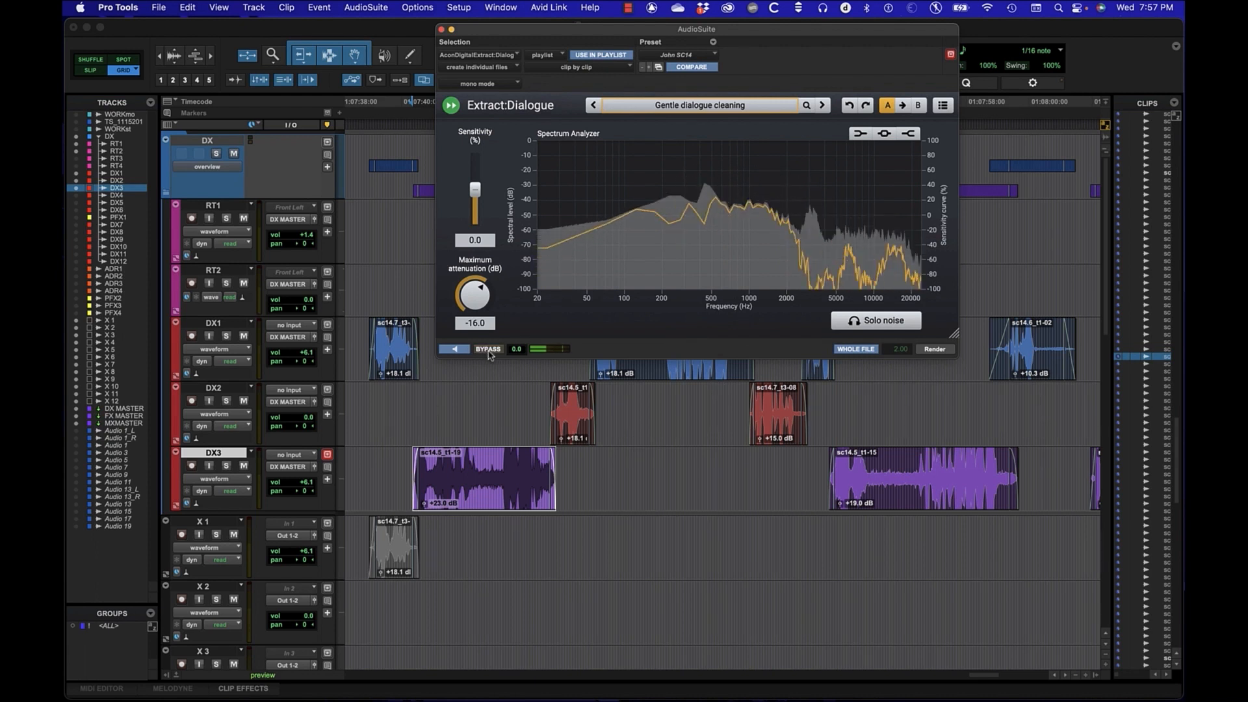
pyautogui.moveTo(474, 297); pyautogui.dragTo(473, 309)
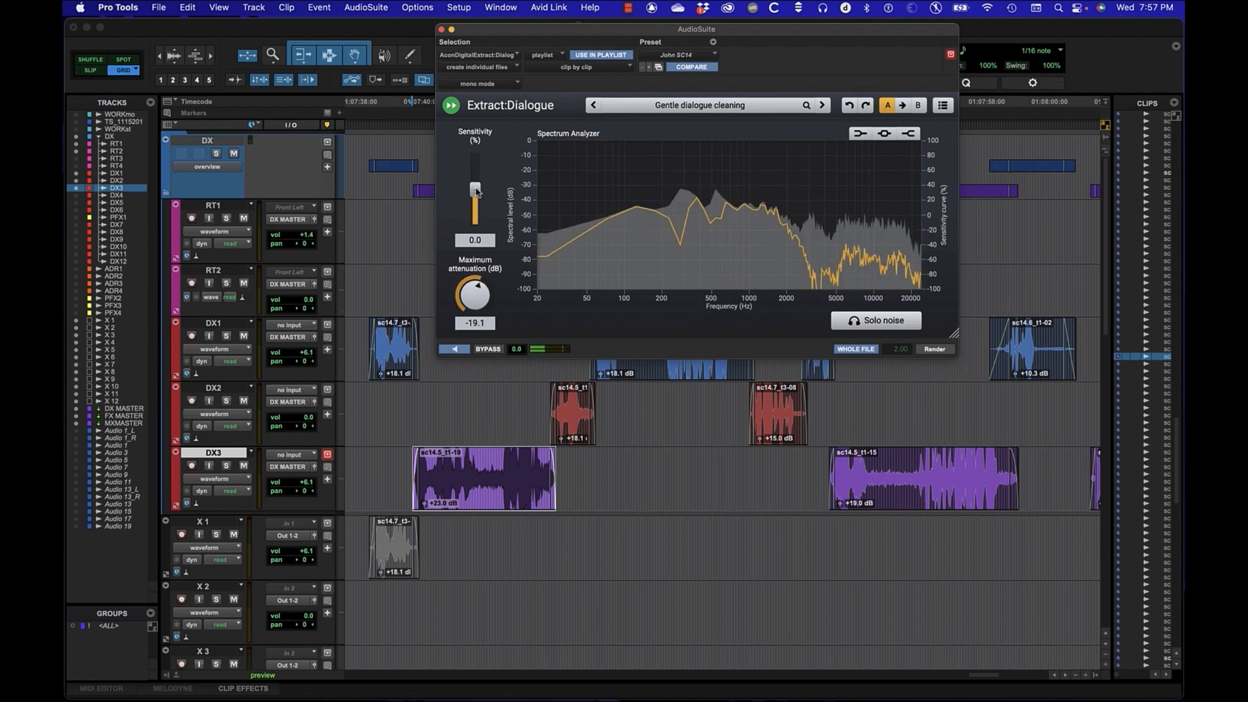
pyautogui.moveTo(475, 189); pyautogui.dragTo(475, 208)
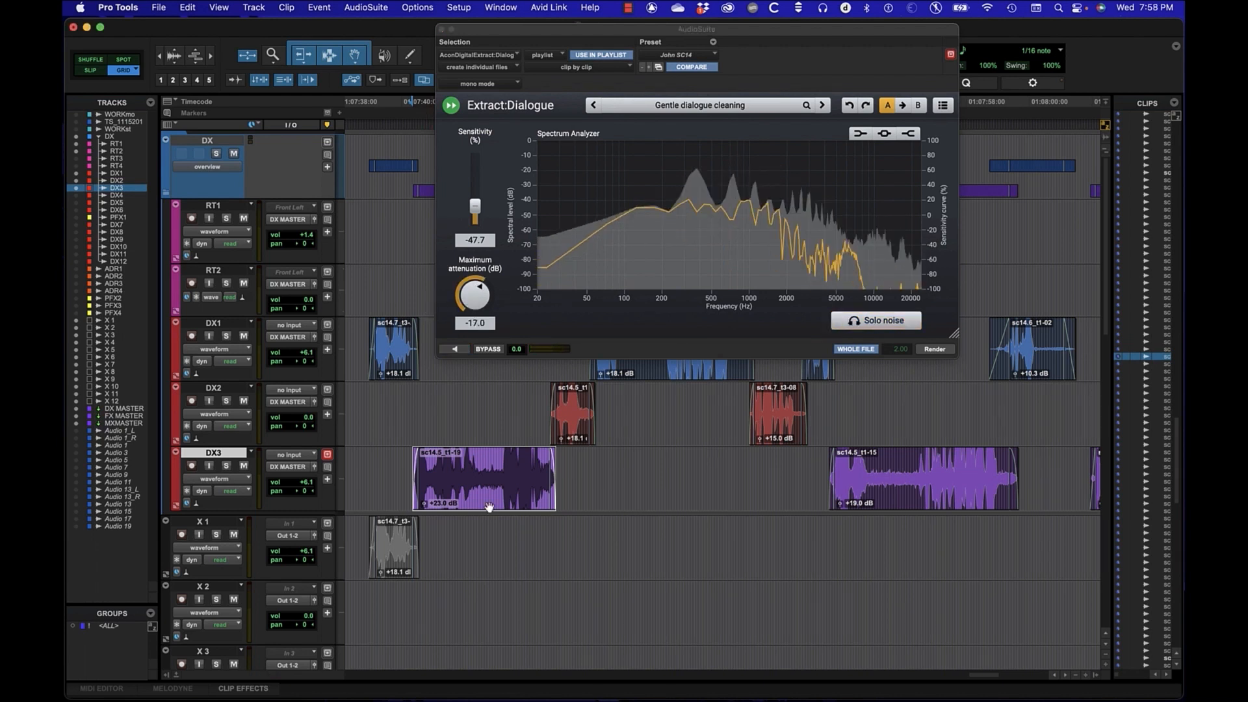
# Step: Back up the unprocessed DX3 clip as a muted copy on X 2, then render the DX3 original and play it back
pyautogui.moveTo(489, 506); pyautogui.dragTo(480, 606)
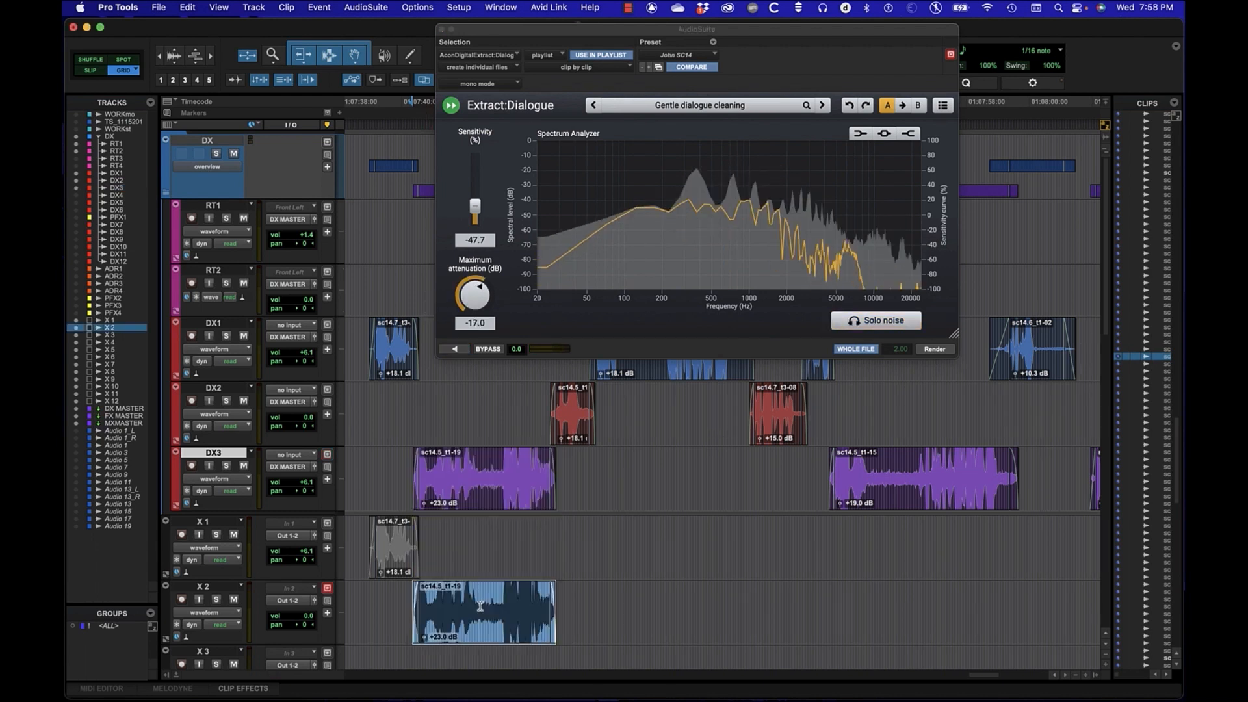
pyautogui.click(489, 494)
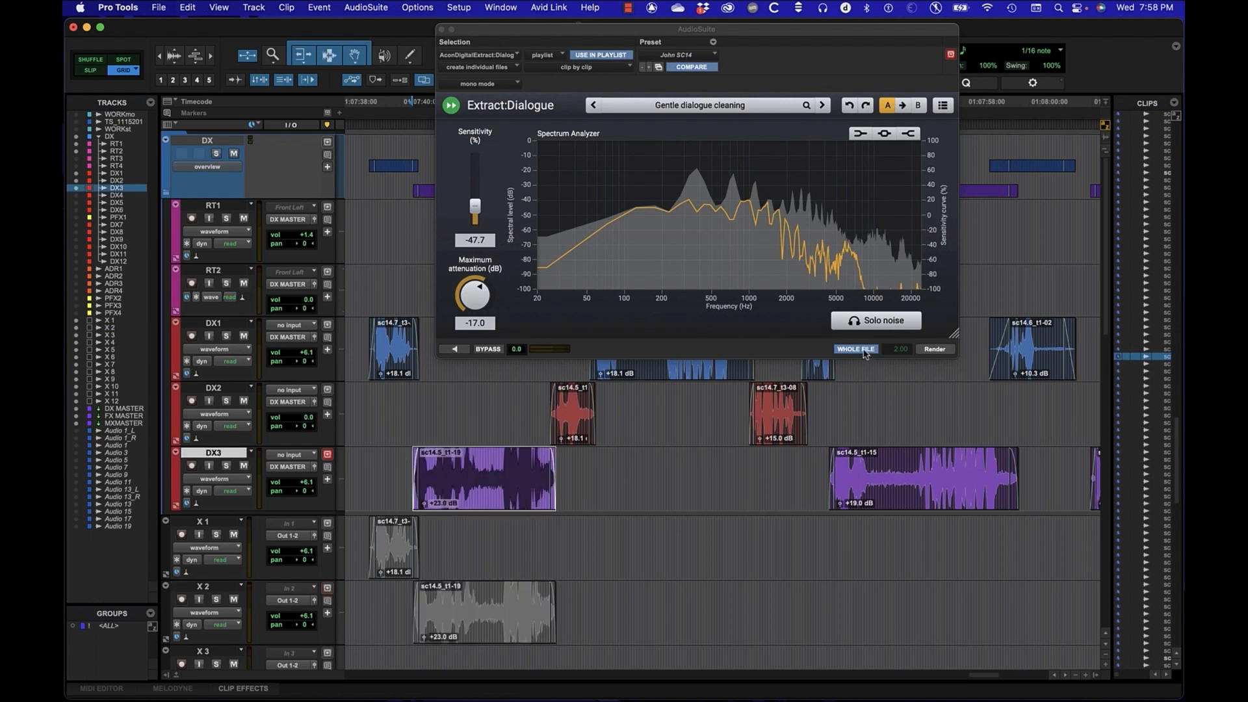
pyautogui.click(935, 350)
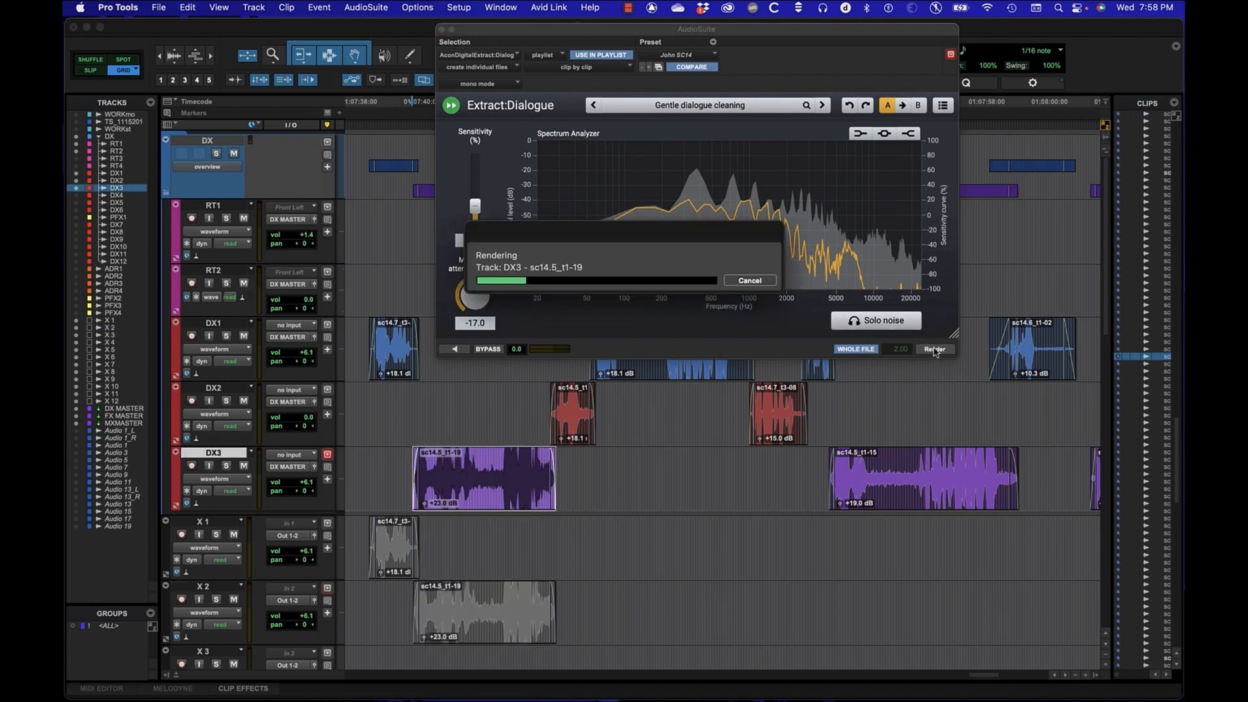
pyautogui.click(388, 401)
pyautogui.click(376, 392)
pyautogui.press('space')
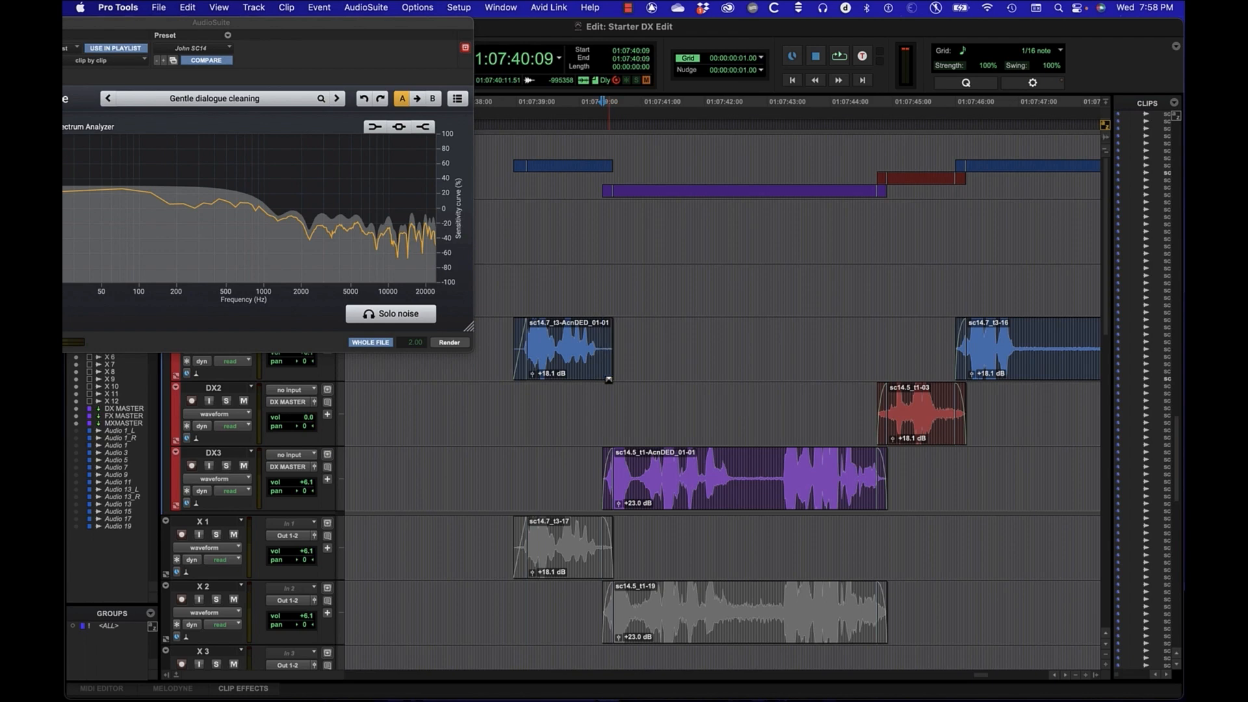
# Step: Extend the end of the DX1 clip and the start of the DX3 clip, fade both overlaps and audition the transition
pyautogui.click(609, 381)
pyautogui.moveTo(611, 359); pyautogui.dragTo(648, 356)
pyautogui.moveTo(604, 505); pyautogui.dragTo(546, 505)
pyautogui.moveTo(554, 454); pyautogui.dragTo(611, 453)
pyautogui.moveTo(644, 324); pyautogui.dragTo(592, 325)
pyautogui.click(535, 396)
pyautogui.press('space')
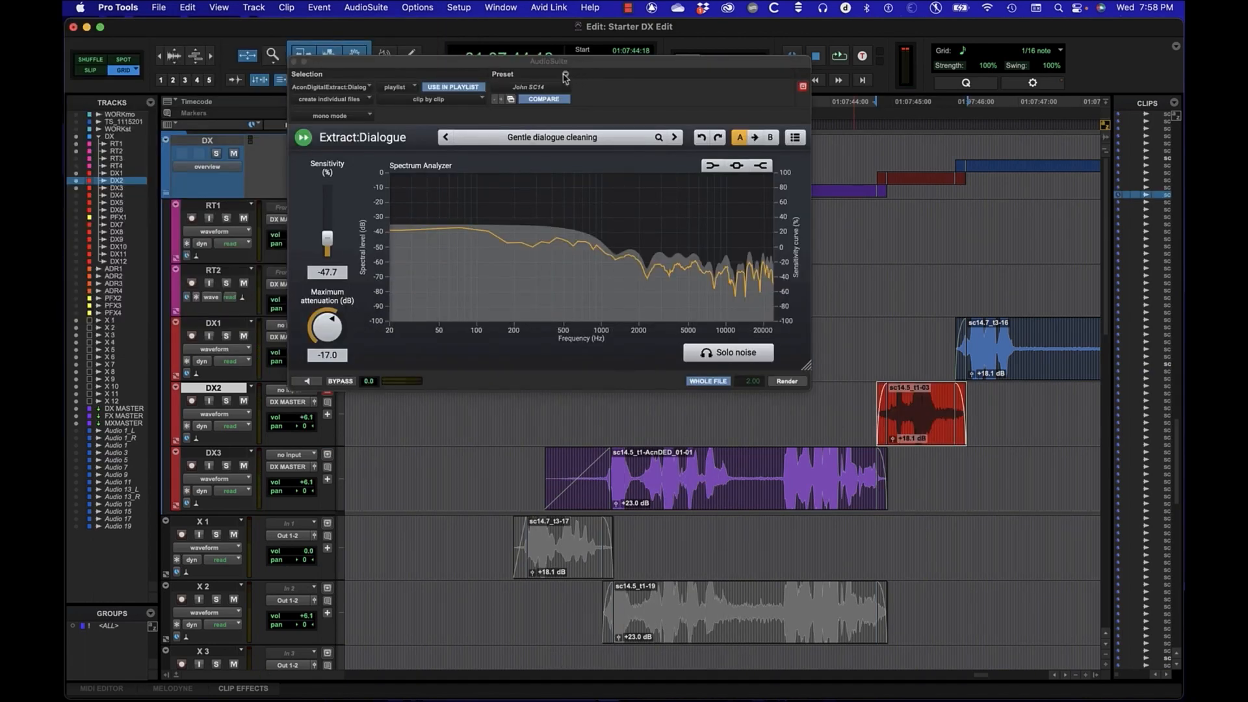
# Step: Save the current Extract:Dialogue settings as a preset named with the second character's name and scene 14
pyautogui.click(565, 75)
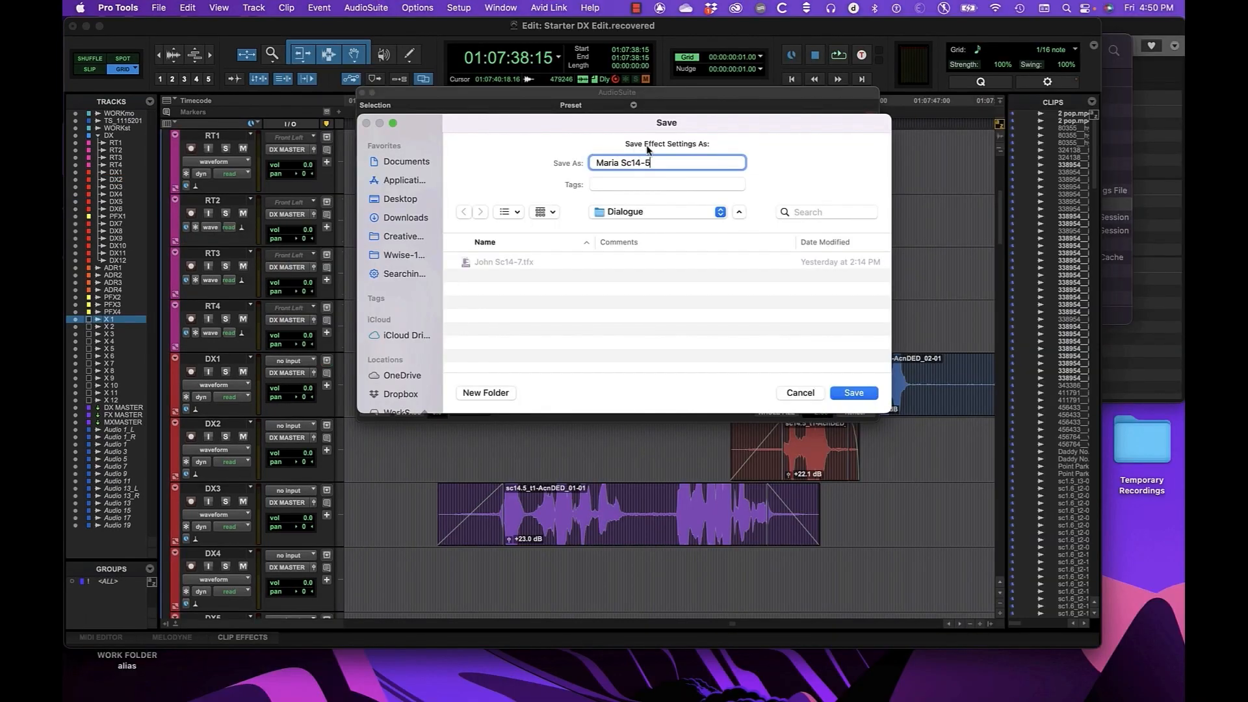
pyautogui.click(855, 394)
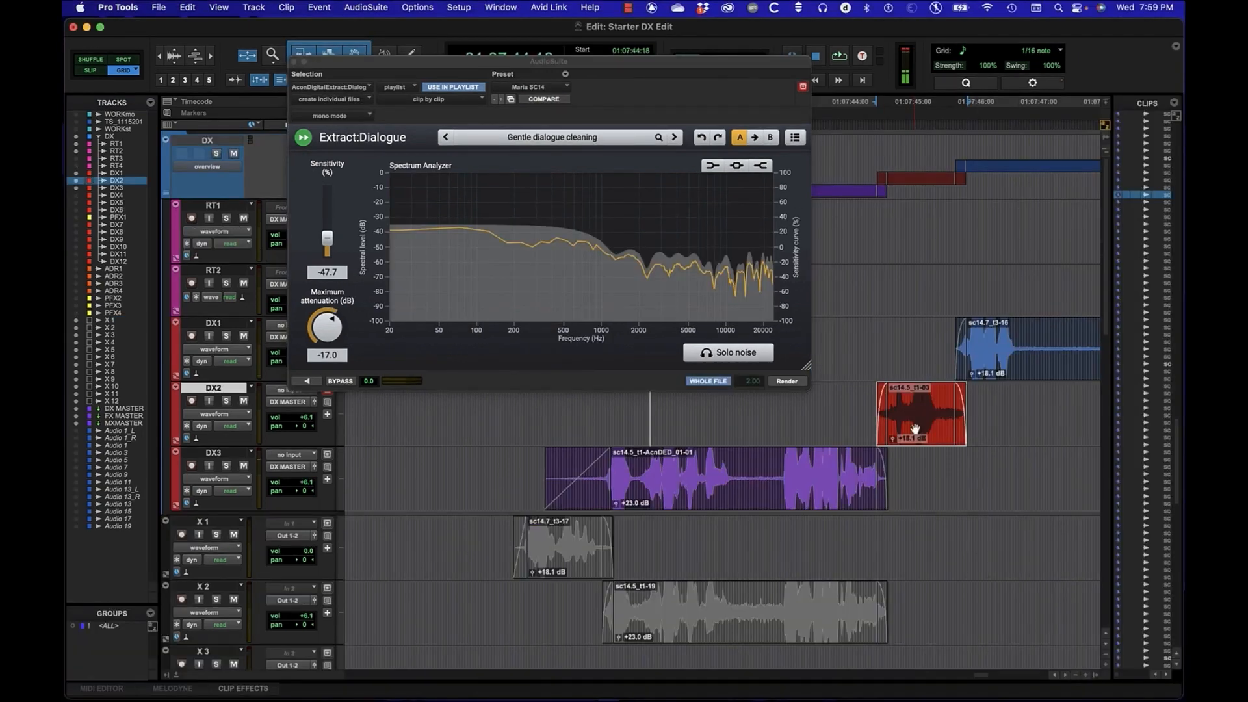
# Step: Recall the first character's SC14 preset for the DX2 clip, preview it and set maximum attenuation to -17.5 dB
pyautogui.click(521, 90)
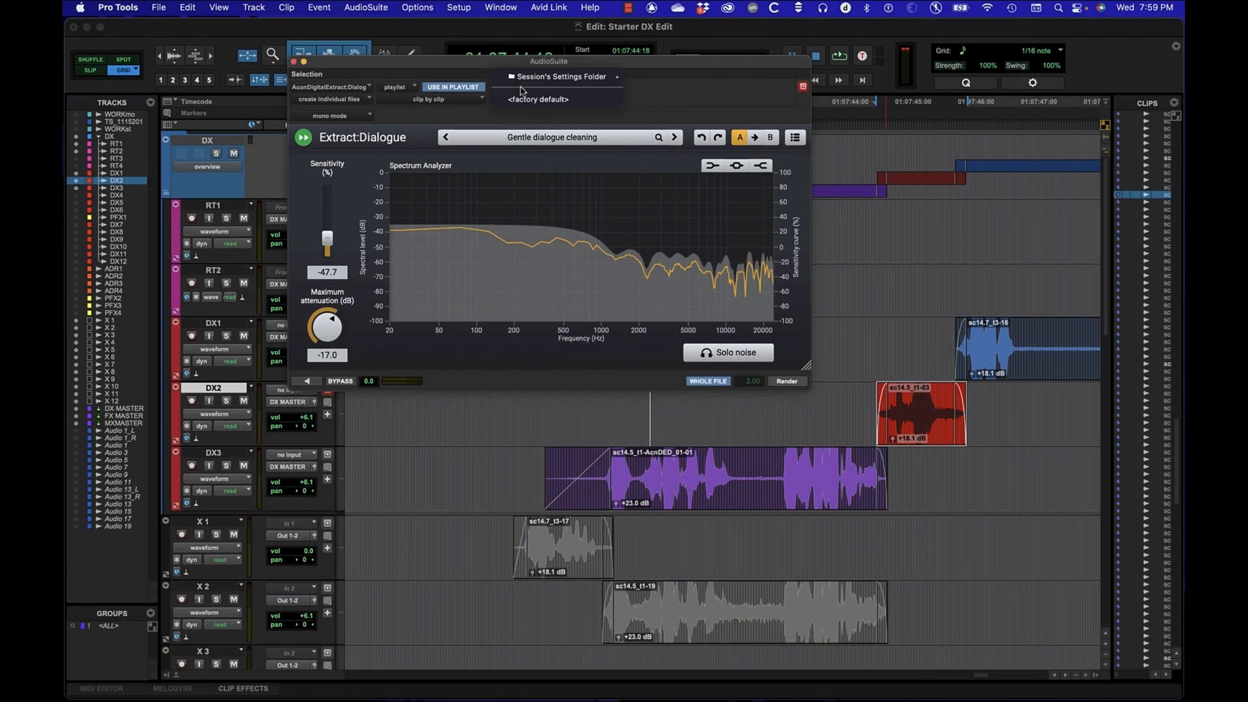
pyautogui.moveTo(524, 79)
pyautogui.click(633, 79)
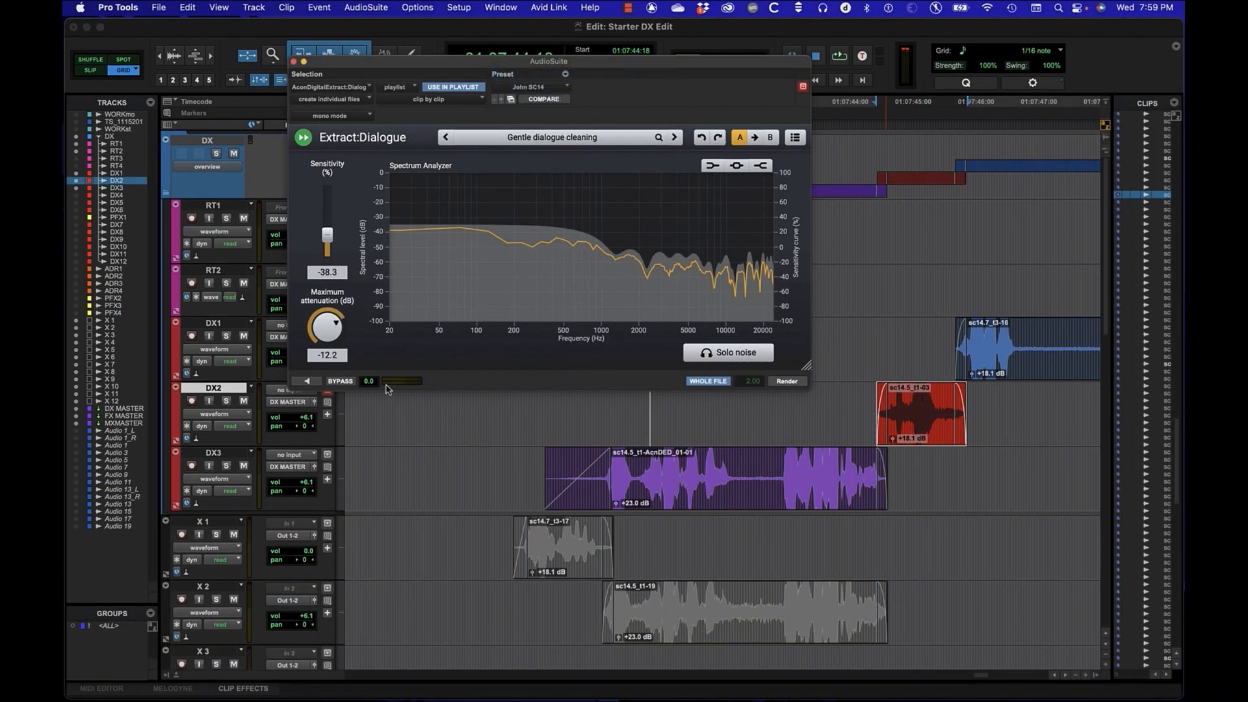
pyautogui.click(305, 383)
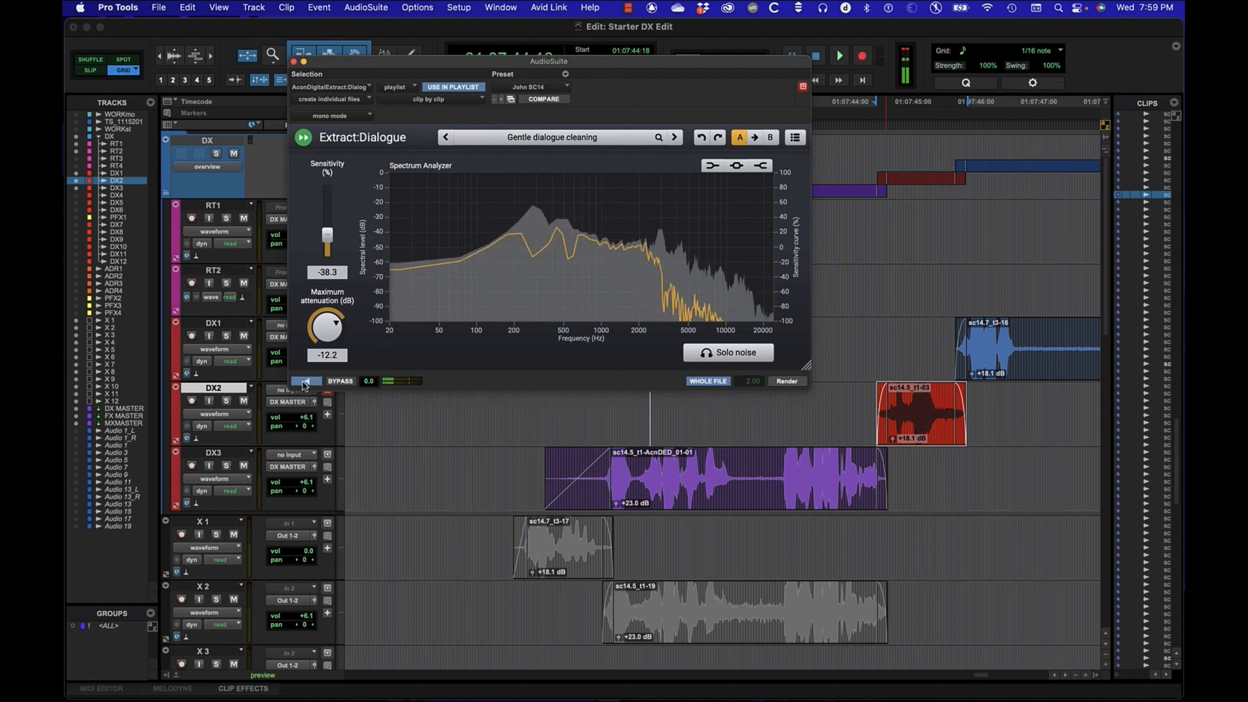
pyautogui.moveTo(325, 332); pyautogui.dragTo(324, 350)
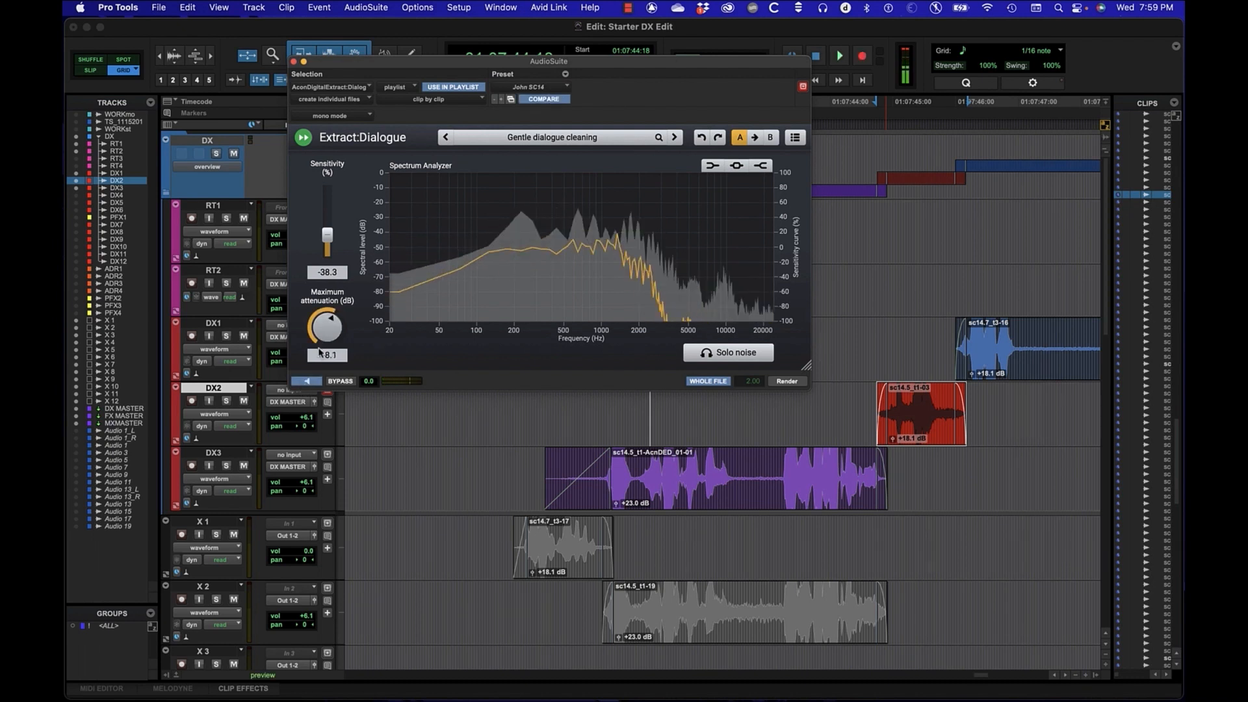
pyautogui.click(307, 381)
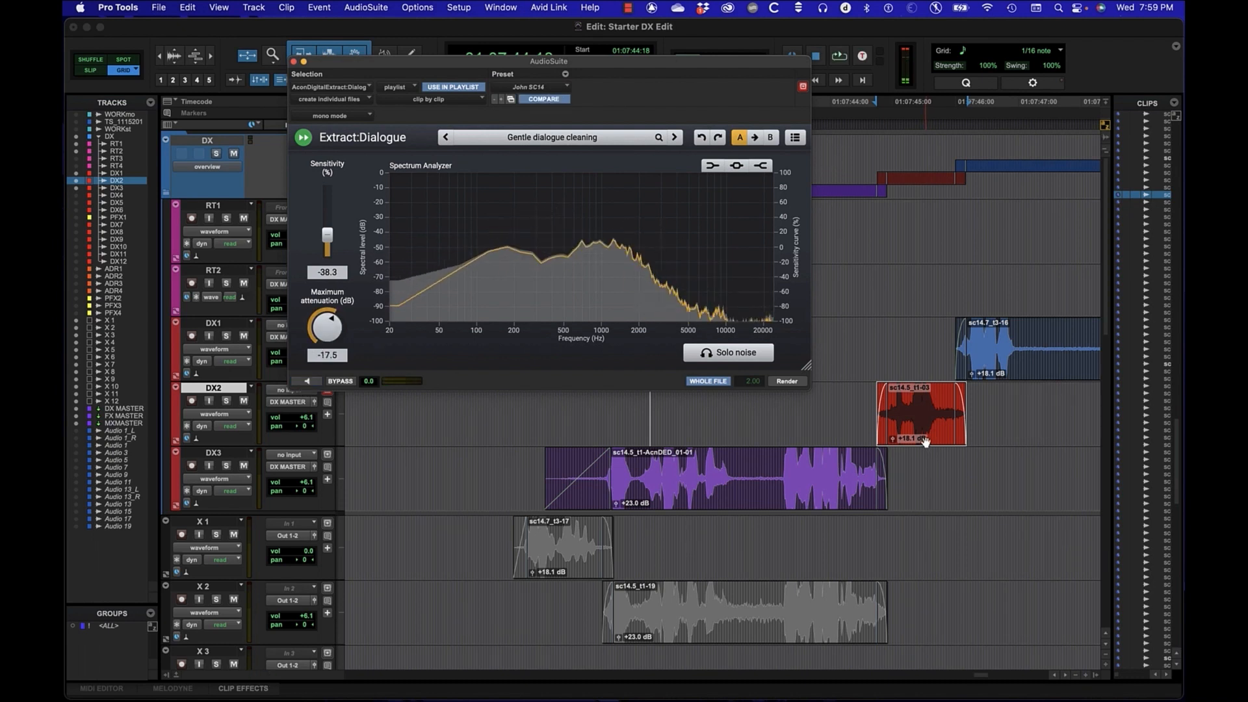
# Step: Back up the unprocessed DX2 clip as a muted copy on X 1, and render the DX2 original with Extract:Dialogue
pyautogui.moveTo(925, 441); pyautogui.dragTo(931, 545)
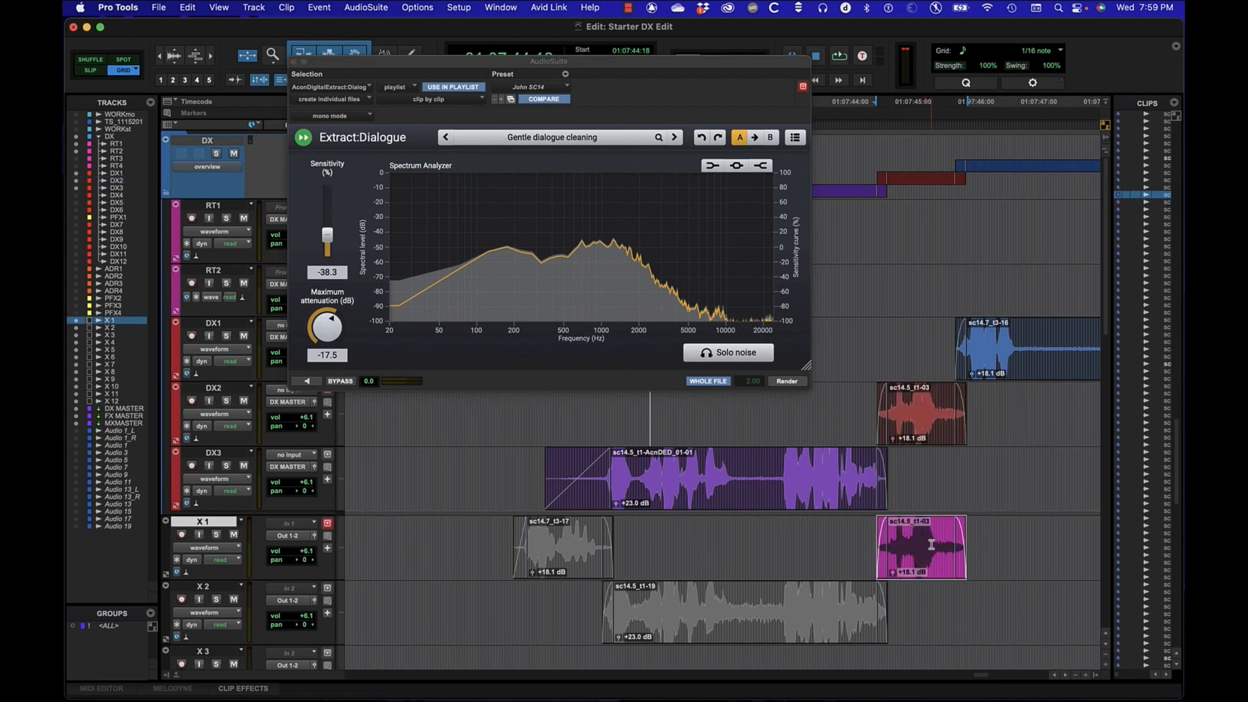
pyautogui.press('super+m')
pyautogui.click(920, 391)
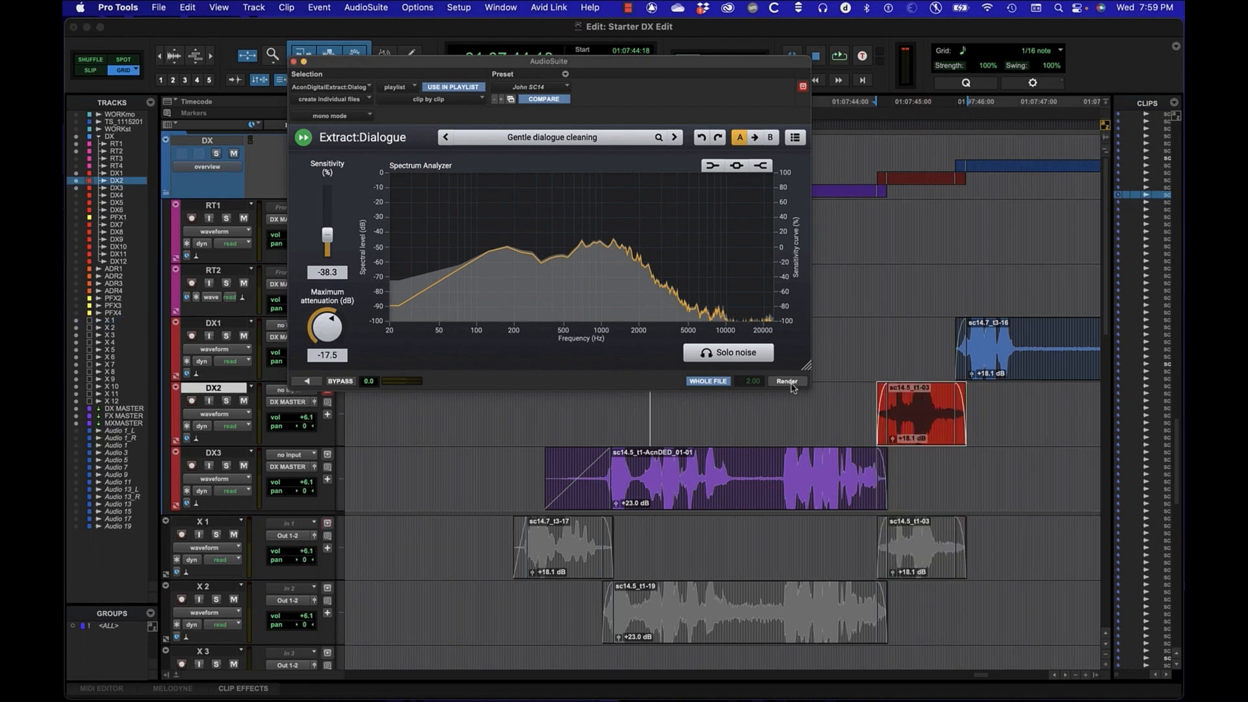
pyautogui.click(786, 381)
pyautogui.click(293, 62)
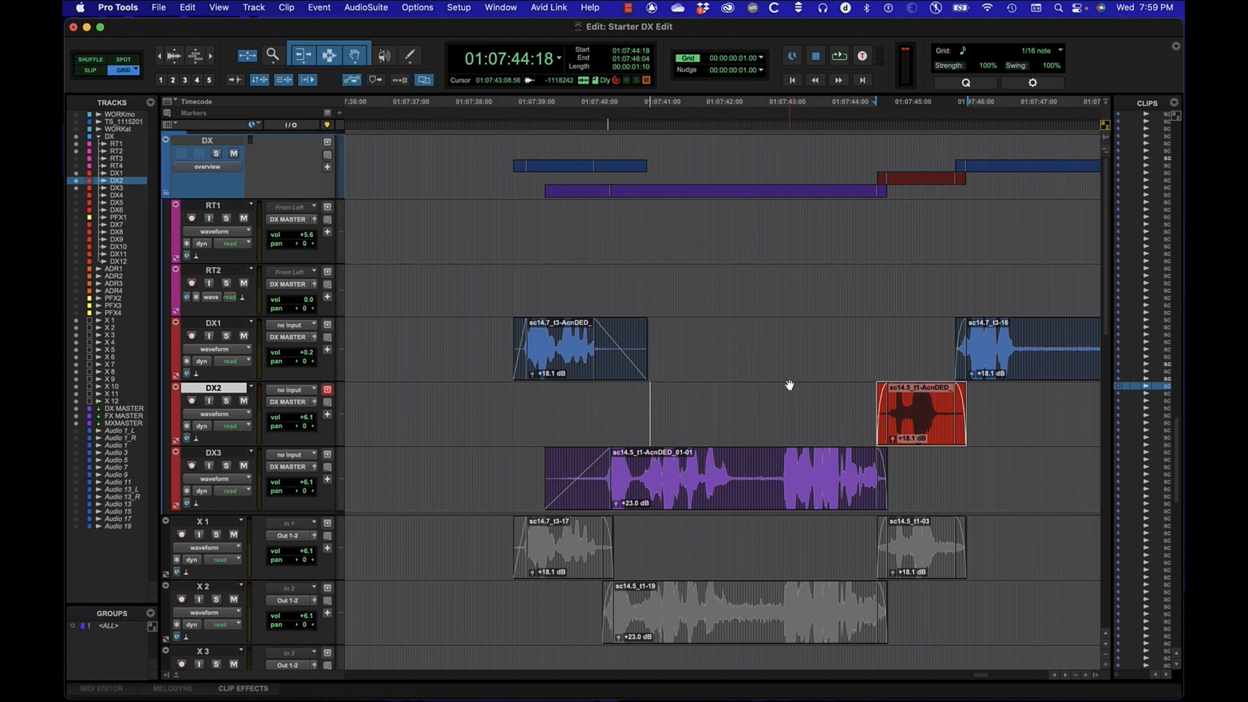
# Step: Extend the start of the DX2 clip and the end of the DX3 clip with fades over the overlap, and play back the edit
pyautogui.click(883, 411)
pyautogui.moveTo(882, 412)
pyautogui.mouseDown()
pyautogui.moveTo(815, 414)
pyautogui.moveTo(843, 415)
pyautogui.moveTo(851, 393)
pyautogui.moveTo(886, 395)
pyautogui.mouseUp()
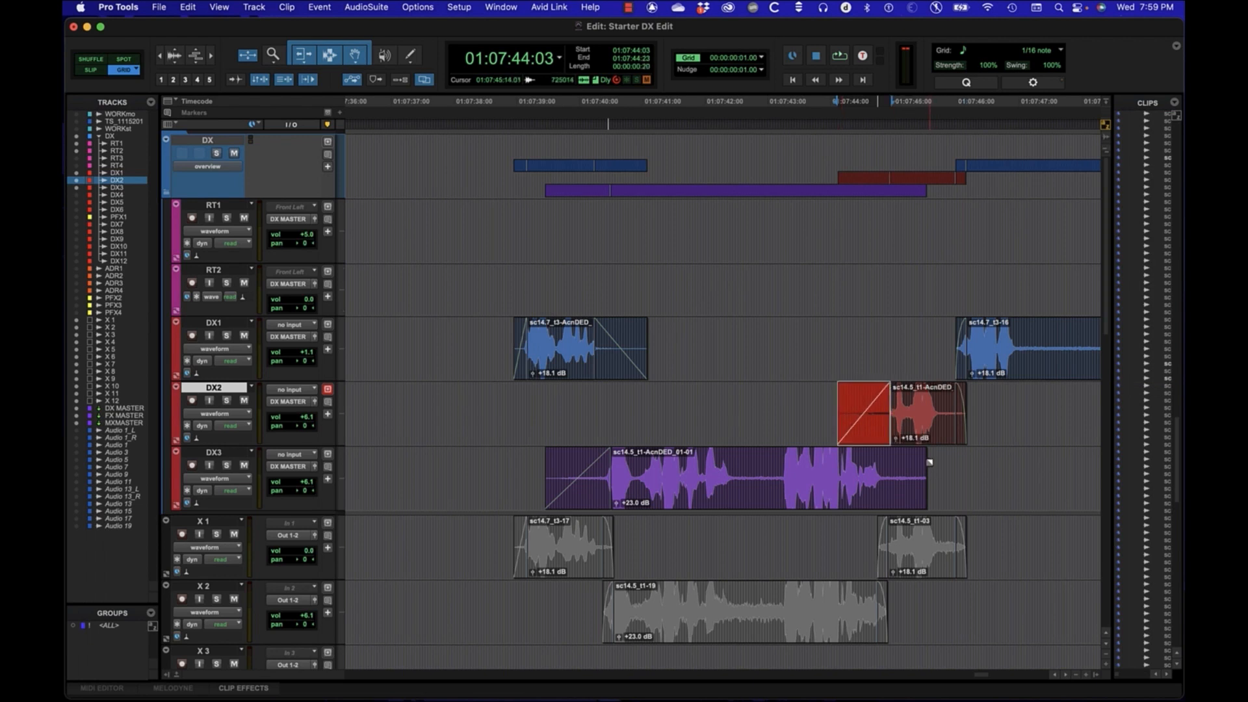
pyautogui.moveTo(927, 458); pyautogui.dragTo(881, 455)
pyautogui.hotkey('ctrl', 'f')
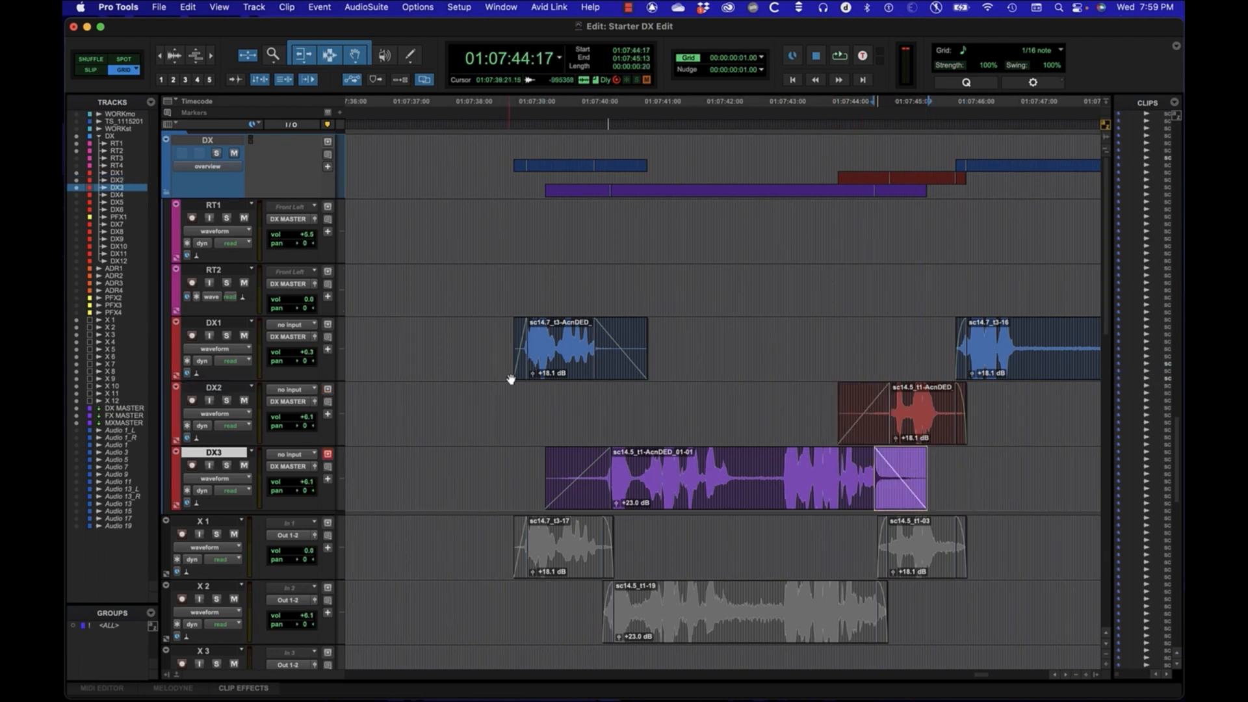
pyautogui.click(537, 396)
pyautogui.press('space')
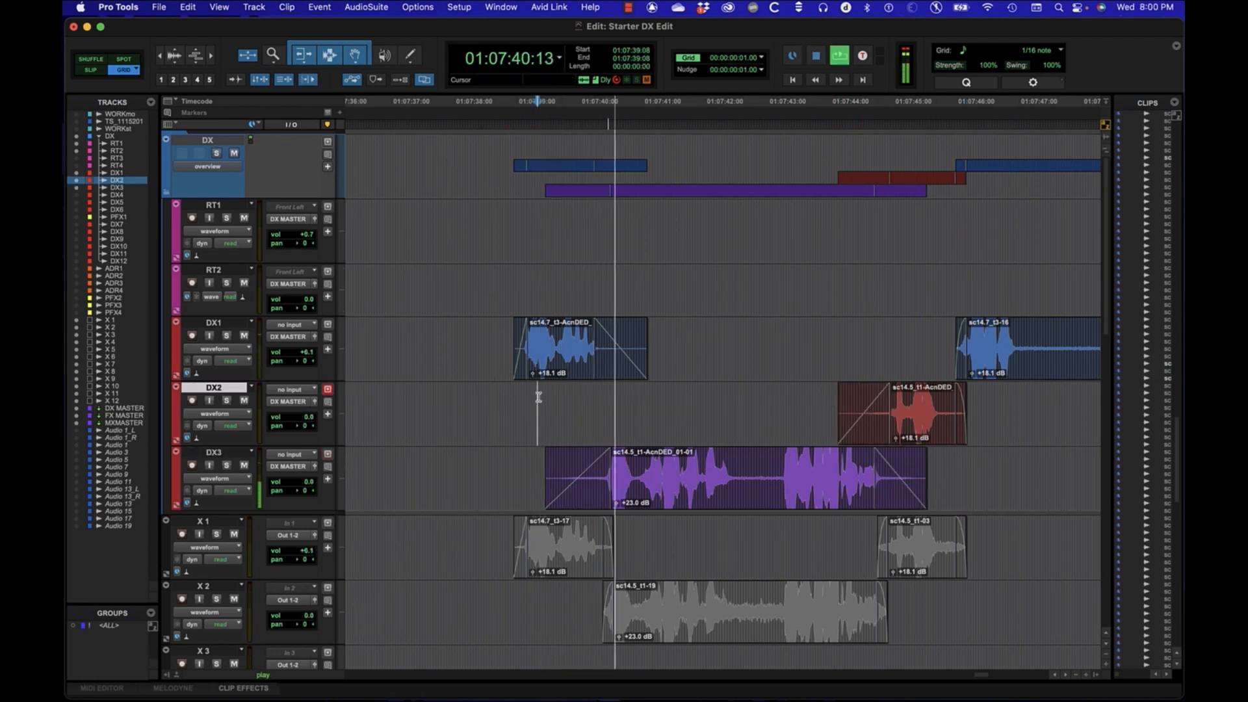